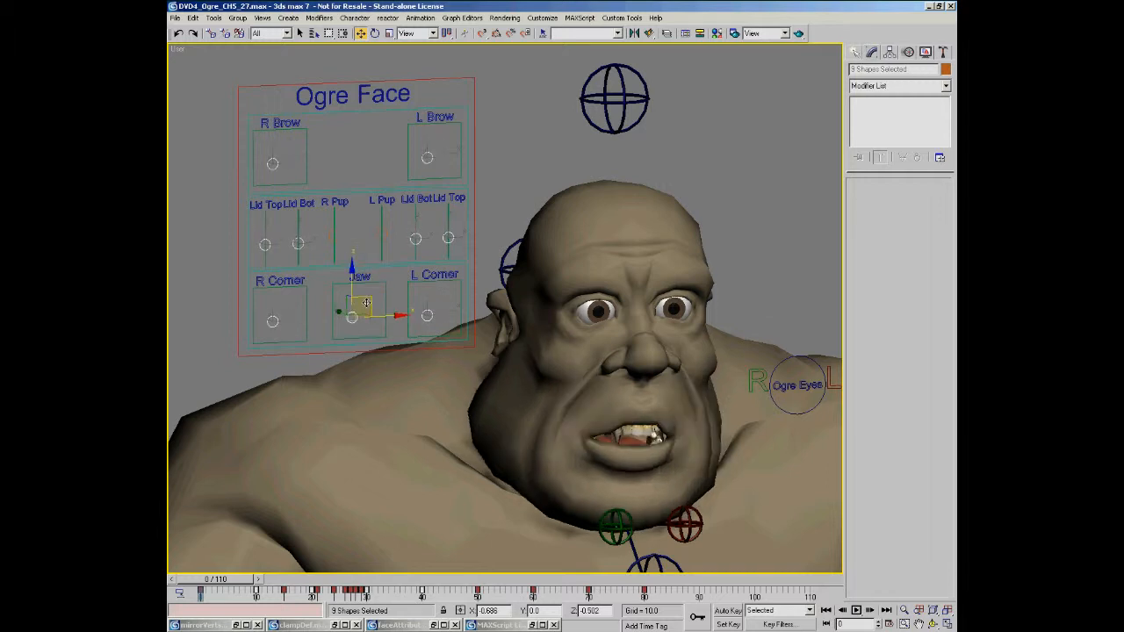
Select the outer frame of the Ogre Face panel and ramp its Grumpy and Happy presets to 100%
{"action": "right_click", "coordinate": [354, 304]}
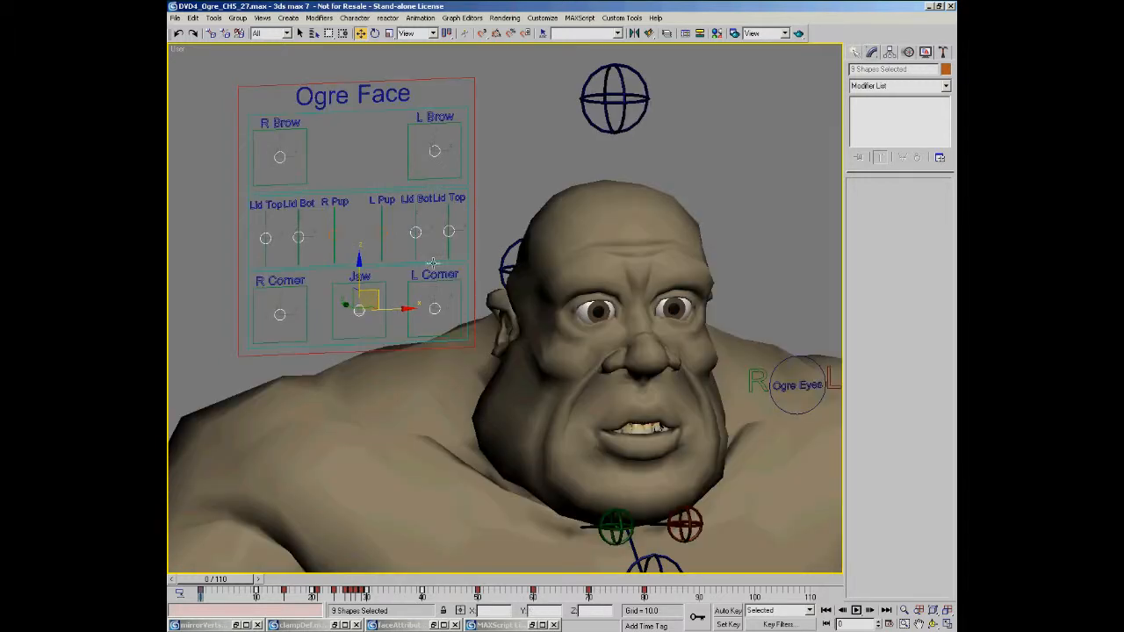
{"action": "left_click", "coordinate": [475, 186]}
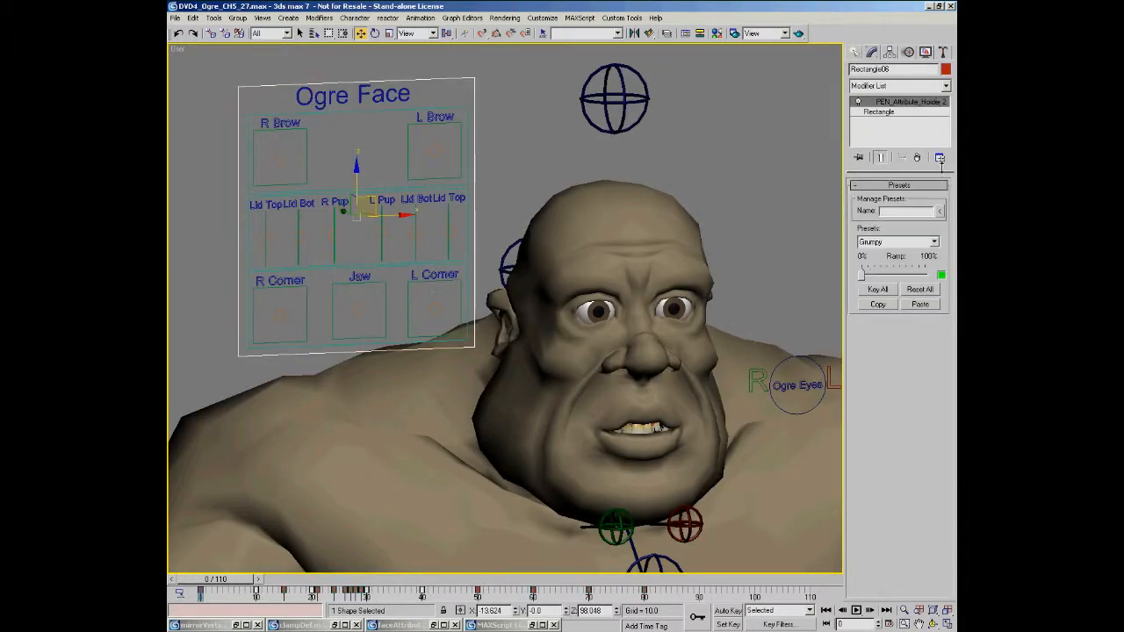
{"action": "left_click", "coordinate": [877, 243]}
{"action": "left_click", "coordinate": [876, 251]}
{"action": "left_click_drag", "start_coordinate": [862, 275], "coordinate": [954, 282]}
{"action": "left_click", "coordinate": [906, 243]}
{"action": "left_click", "coordinate": [894, 262]}
{"action": "left_click_drag", "start_coordinate": [864, 275], "coordinate": [945, 281]}
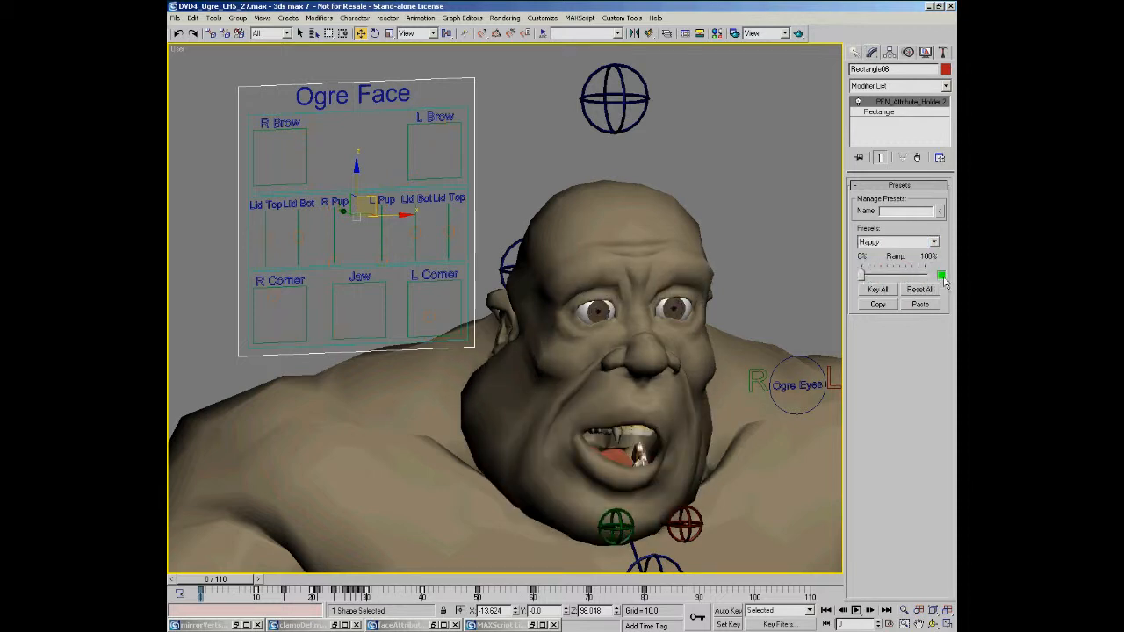
Apply another facial preset to the whole Ogre Face panel and ramp the scary preset to 100%
{"action": "left_click", "coordinate": [933, 241]}
{"action": "left_click", "coordinate": [895, 272]}
{"action": "left_click_drag", "start_coordinate": [914, 277], "coordinate": [953, 276]}
{"action": "left_click", "coordinate": [883, 244]}
{"action": "left_click", "coordinate": [873, 268]}
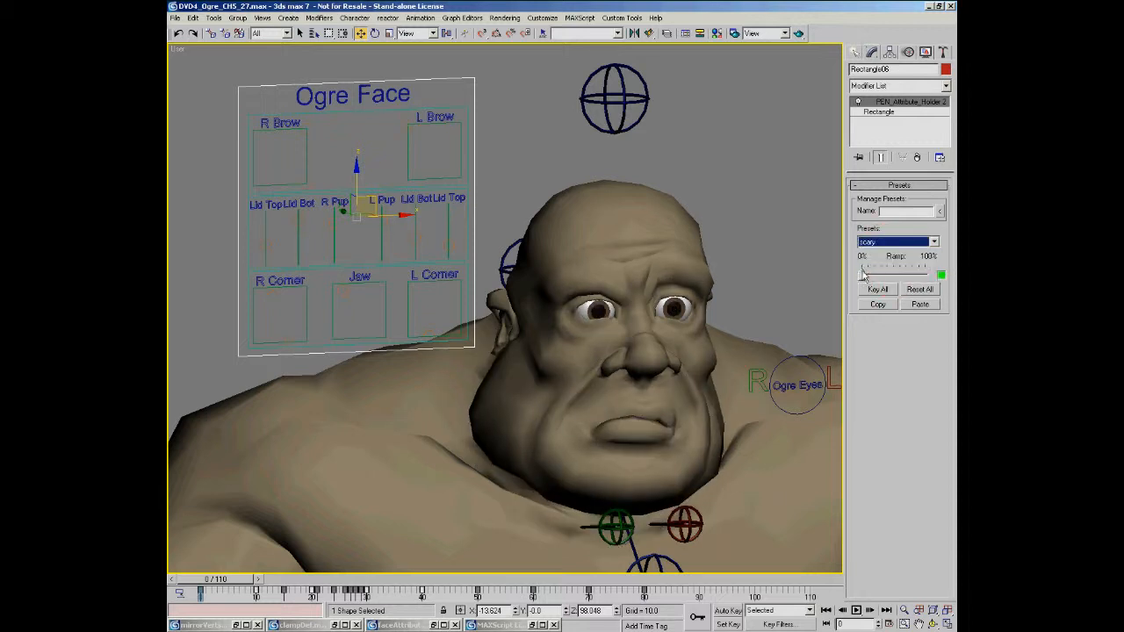
{"action": "mouse_move", "coordinate": [922, 274]}
{"action": "left_mouse_down"}
{"action": "mouse_move", "coordinate": [937, 274]}
{"action": "mouse_move", "coordinate": [935, 285]}
{"action": "left_mouse_up"}
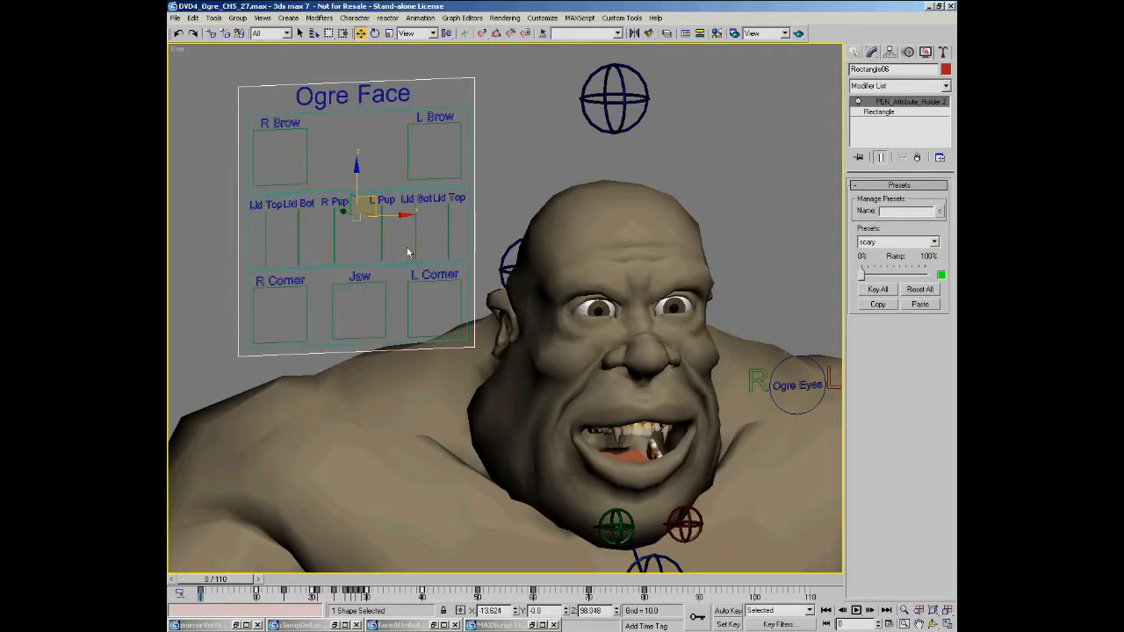
Select the mouth frame around the Jaw and Corner controls and ramp its Grumpy preset to 100%
{"action": "left_click", "coordinate": [467, 306]}
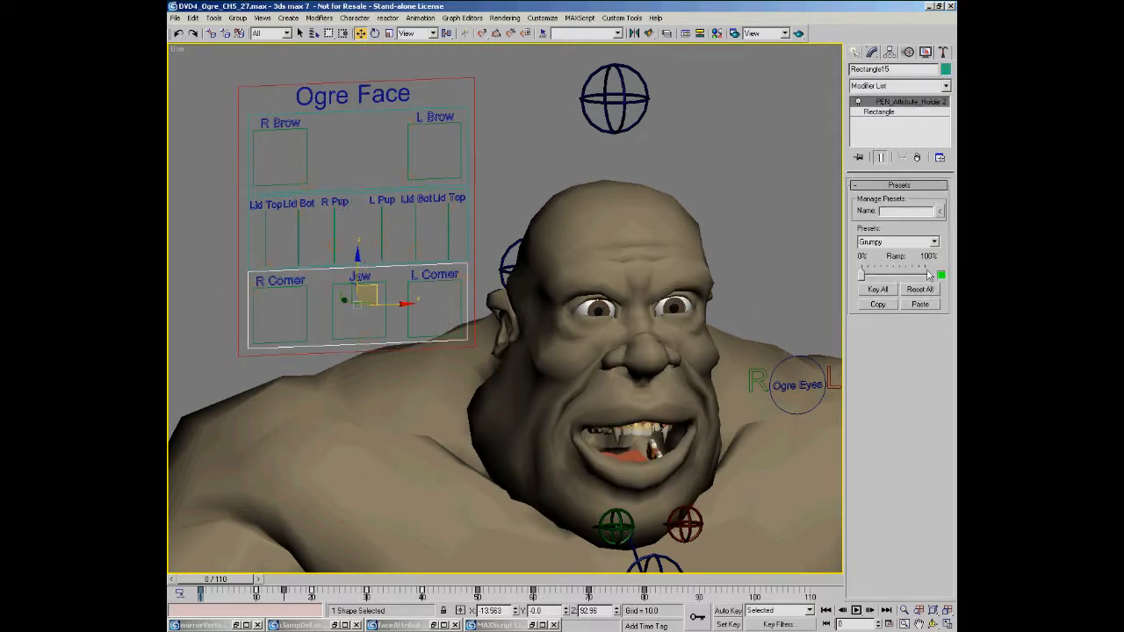
{"action": "left_click", "coordinate": [879, 244]}
{"action": "left_click_drag", "start_coordinate": [861, 275], "coordinate": [928, 276]}
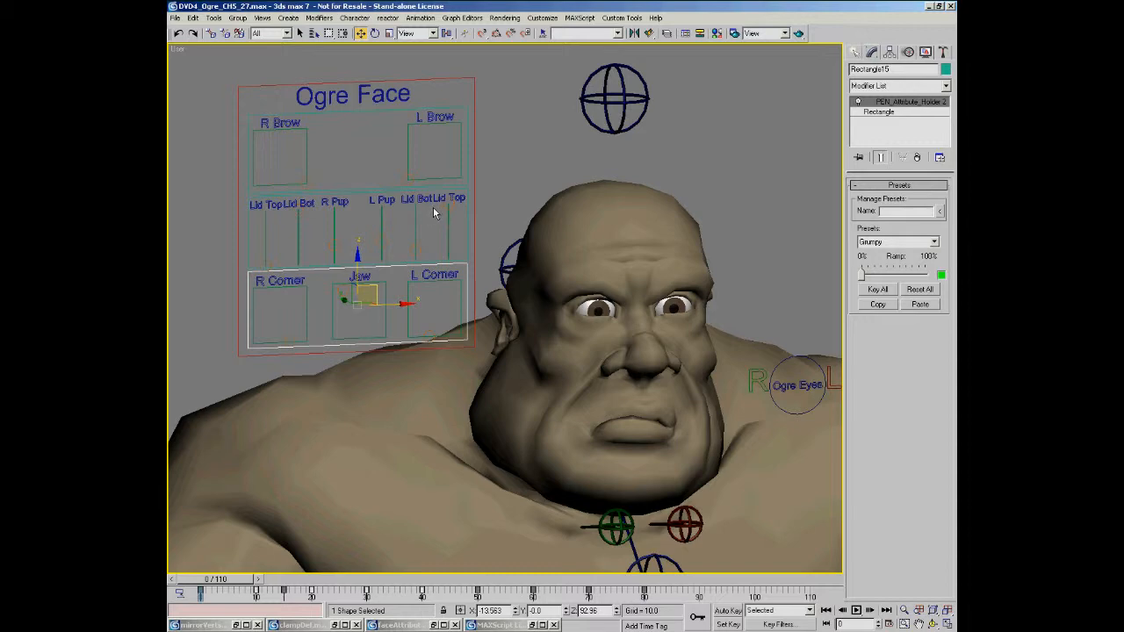
{"action": "scroll", "coordinate": [492, 301], "scroll_direction": "down", "scroll_amount": 3}
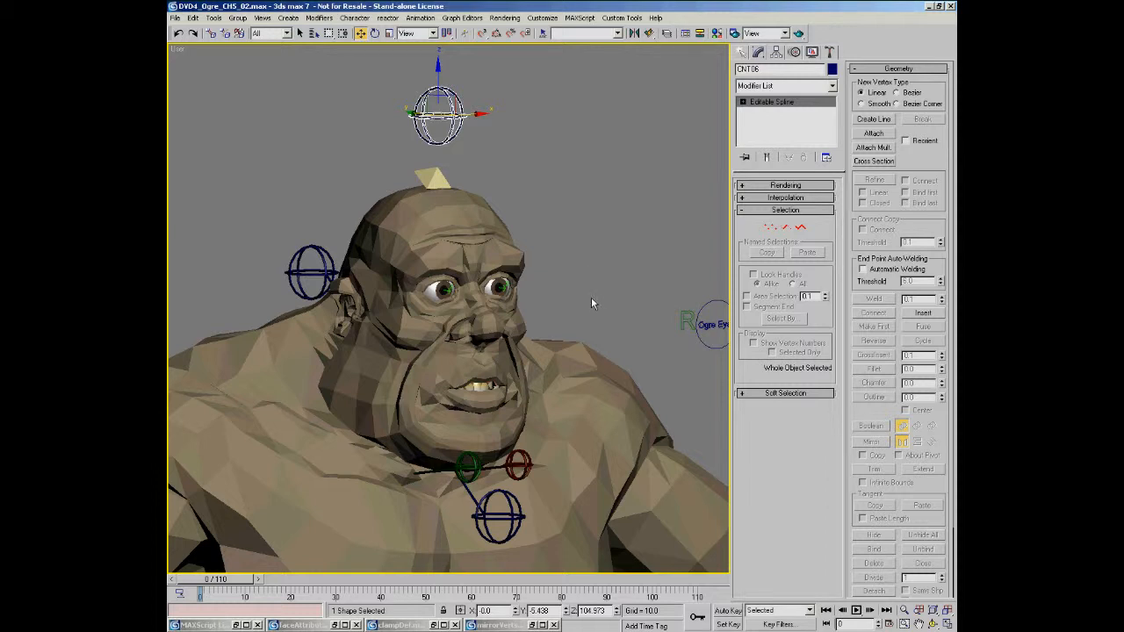
Show the ogre's head in the Left view as wireframe, framed from the ear to the chin
{"action": "middle_click_drag", "start_coordinate": [590, 298], "coordinate": [581, 306]}
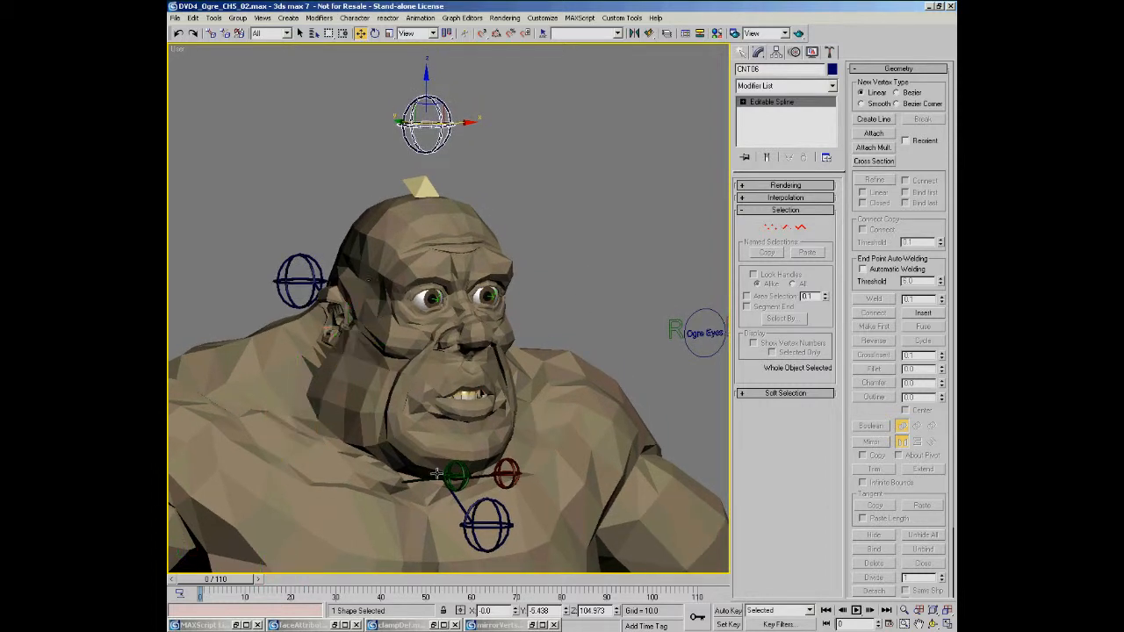
{"action": "key", "text": "l"}
{"action": "key", "text": "z"}
{"action": "middle_click_drag", "start_coordinate": [519, 364], "coordinate": [516, 378]}
{"action": "middle_click_drag", "start_coordinate": [454, 162], "coordinate": [386, 323], "text": "ctrl+alt"}
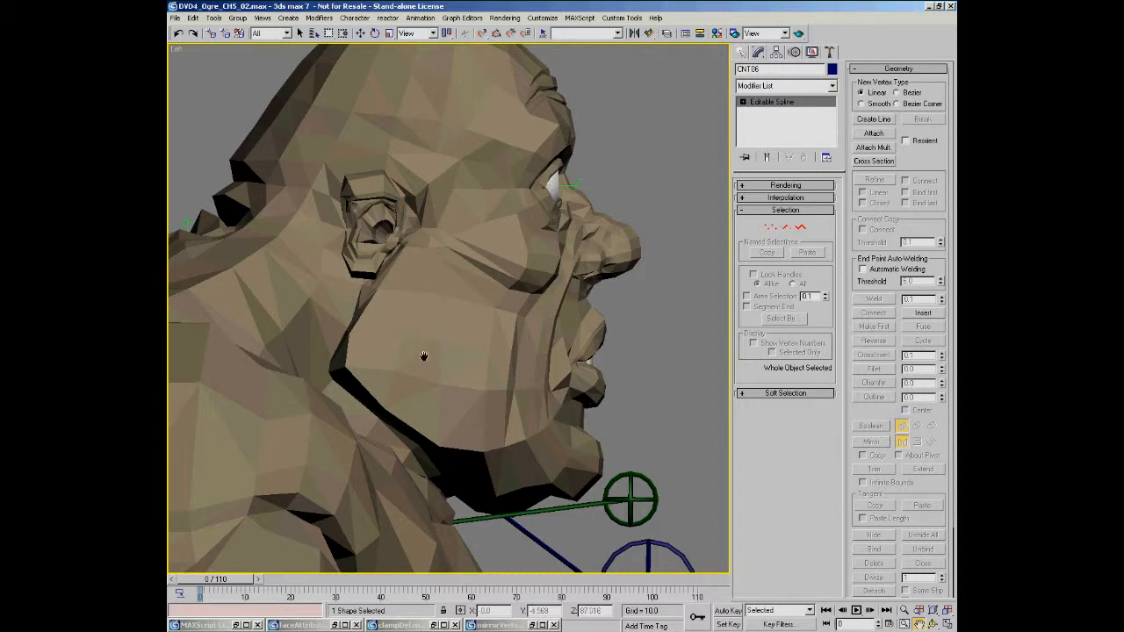
{"action": "middle_click_drag", "start_coordinate": [514, 405], "coordinate": [542, 419]}
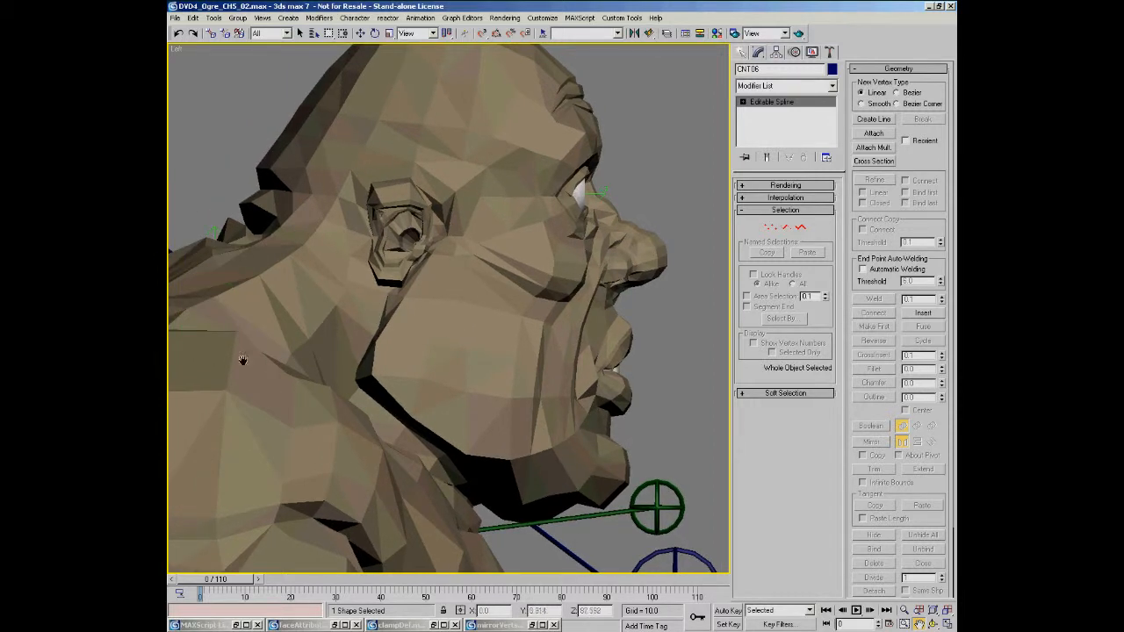
{"action": "middle_click_drag", "start_coordinate": [271, 274], "coordinate": [189, 285]}
{"action": "middle_click_drag", "start_coordinate": [458, 331], "coordinate": [464, 320]}
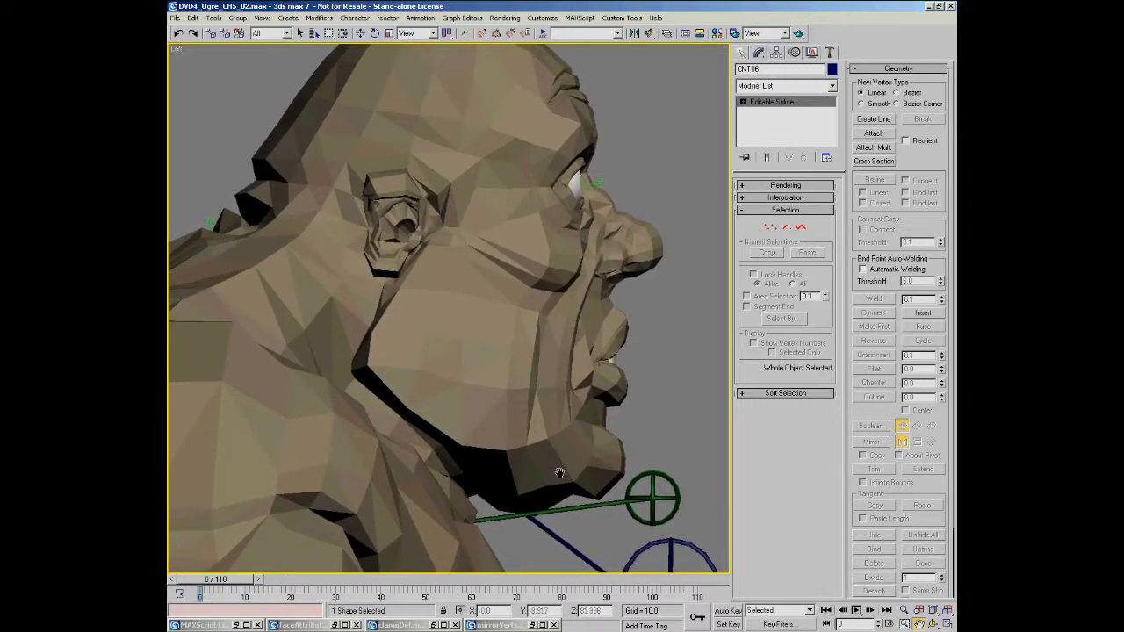
{"action": "key", "text": "F3"}
{"action": "mouse_move", "coordinate": [536, 387]}
{"action": "middle_mouse_down", "text": "ctrl+alt"}
{"action": "mouse_move", "coordinate": [532, 423]}
{"action": "mouse_move", "coordinate": [529, 398]}
{"action": "middle_mouse_up", "text": "ctrl+alt"}
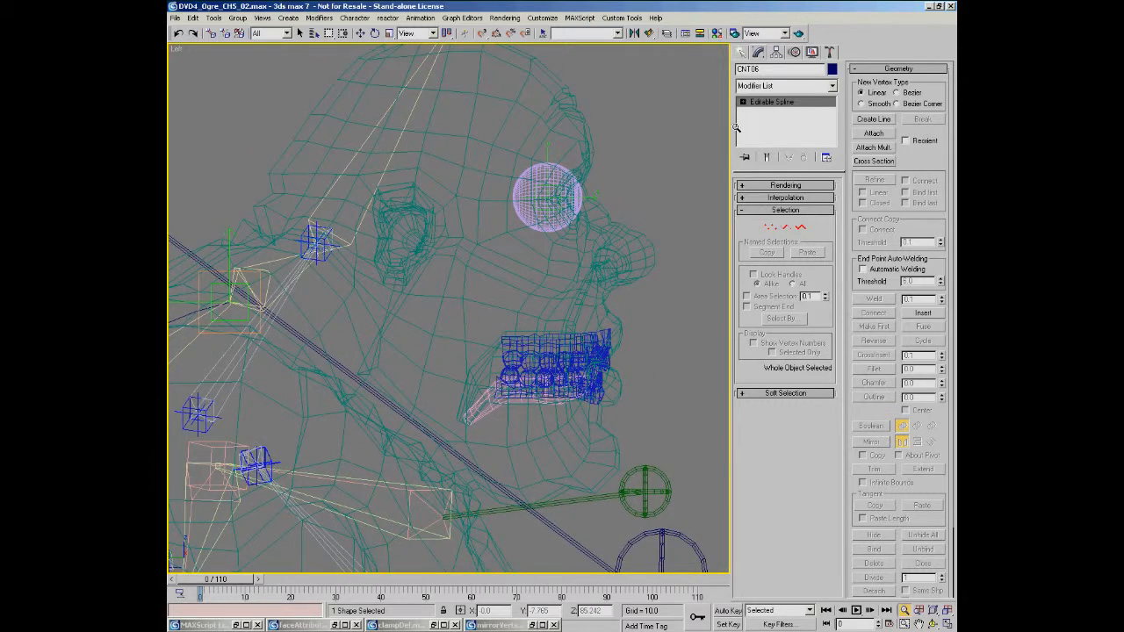
Start the Bones creation tool with the IKHISolver option
{"action": "left_click", "coordinate": [743, 52]}
{"action": "left_click", "coordinate": [831, 72]}
{"action": "left_click", "coordinate": [761, 130]}
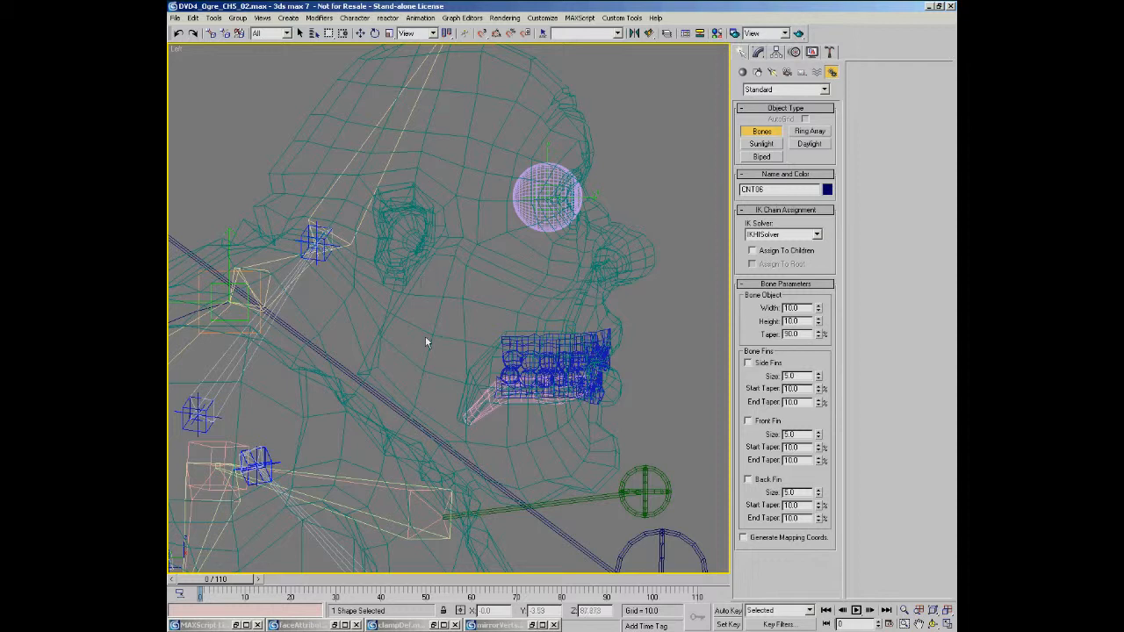
{"action": "left_click", "coordinate": [429, 260]}
{"action": "left_click", "coordinate": [546, 456]}
{"action": "key", "text": "ctrl+z"}
Set the bone width and height to 1.0 and draw a jaw bone from in front of the ear to the chin, ending with a nub bone
{"action": "double_click", "coordinate": [800, 307]}
{"action": "type", "text": "1"}
{"action": "key", "text": "Tab"}
{"action": "left_click", "coordinate": [431, 248]}
{"action": "left_click", "coordinate": [605, 479]}
{"action": "right_click", "coordinate": [696, 415]}
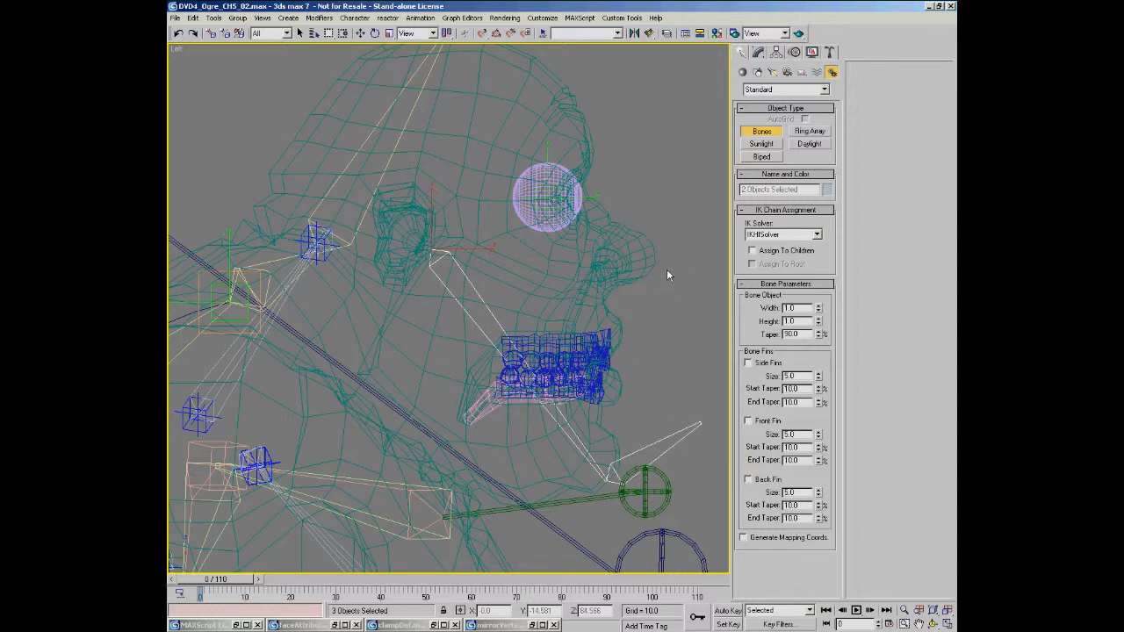
{"action": "key", "text": "w"}
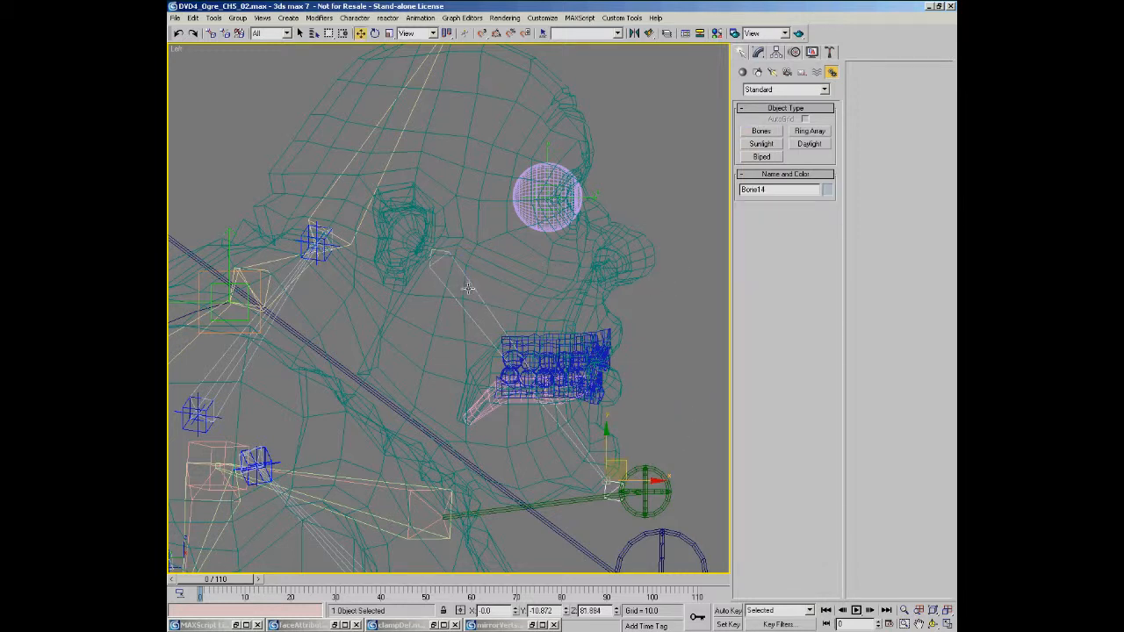
Create a Point helper near the upper end of the jaw bone, displayed as a cross and box with size 1
{"action": "left_click", "coordinate": [441, 262]}
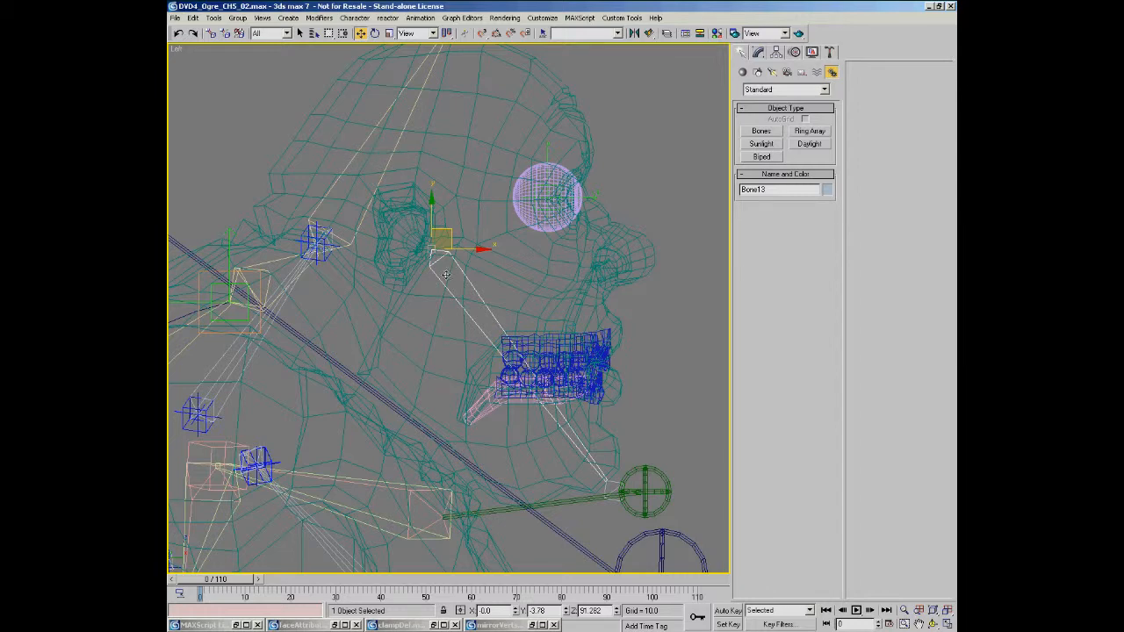
{"action": "scroll", "coordinate": [437, 252], "scroll_direction": "up", "scroll_amount": 3}
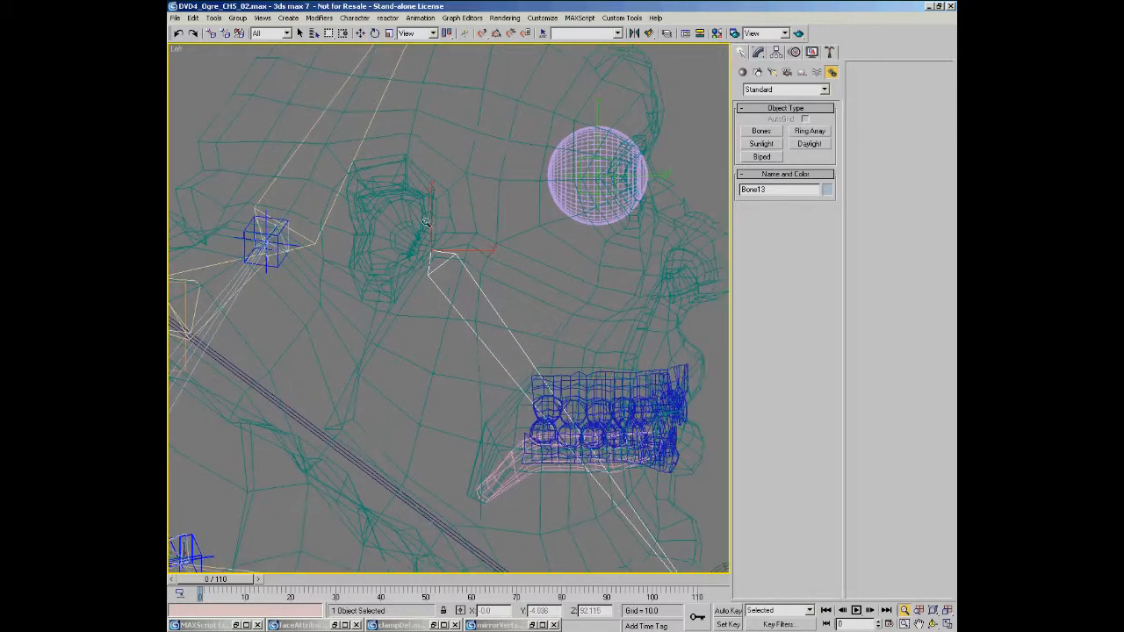
{"action": "middle_click_drag", "start_coordinate": [439, 257], "coordinate": [468, 263]}
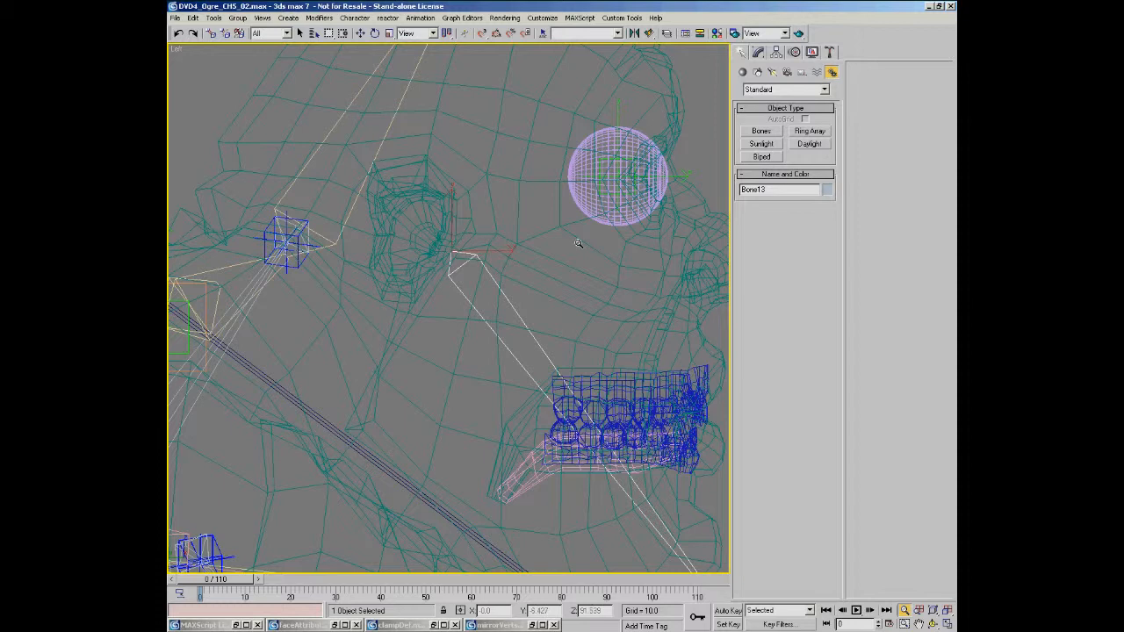
{"action": "left_click", "coordinate": [801, 72]}
{"action": "left_click", "coordinate": [810, 157]}
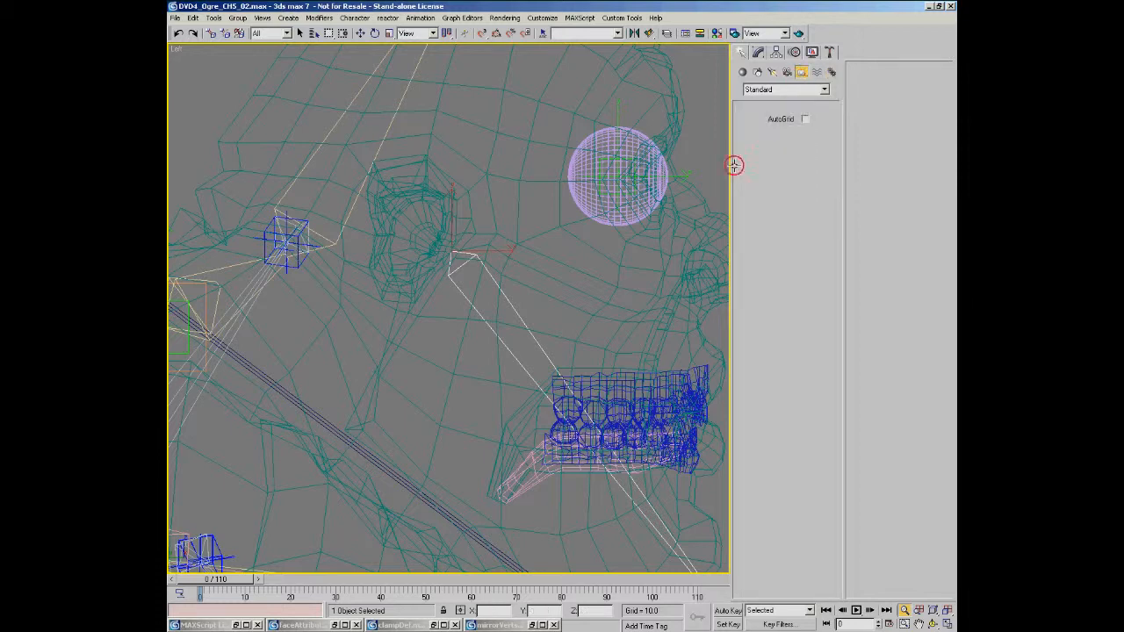
{"action": "left_click", "coordinate": [506, 232]}
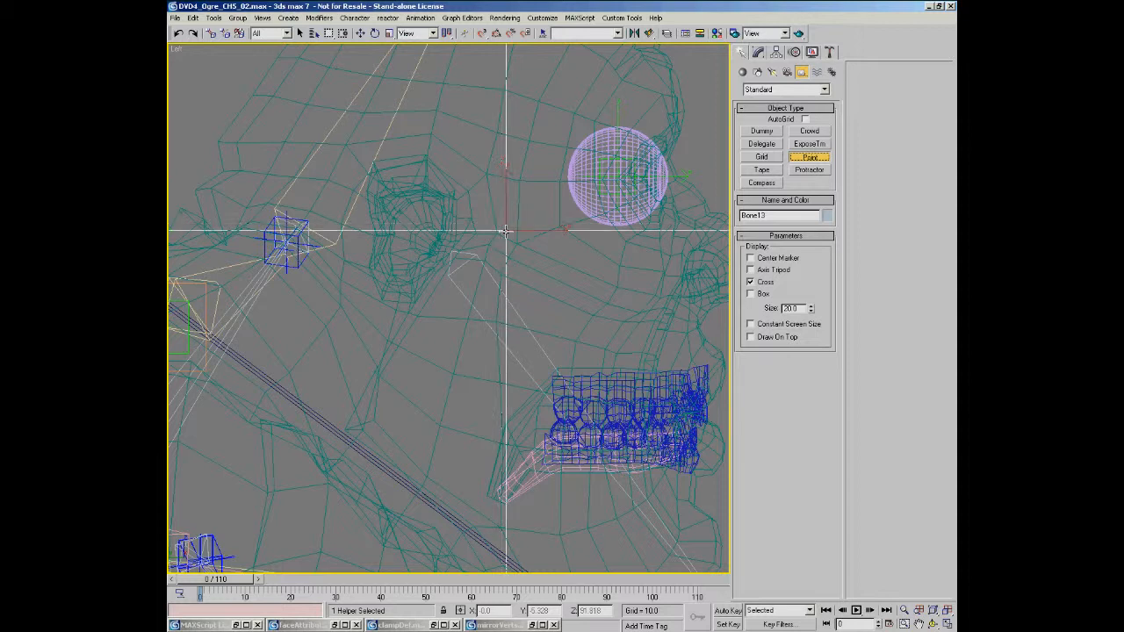
{"action": "left_click", "coordinate": [750, 294]}
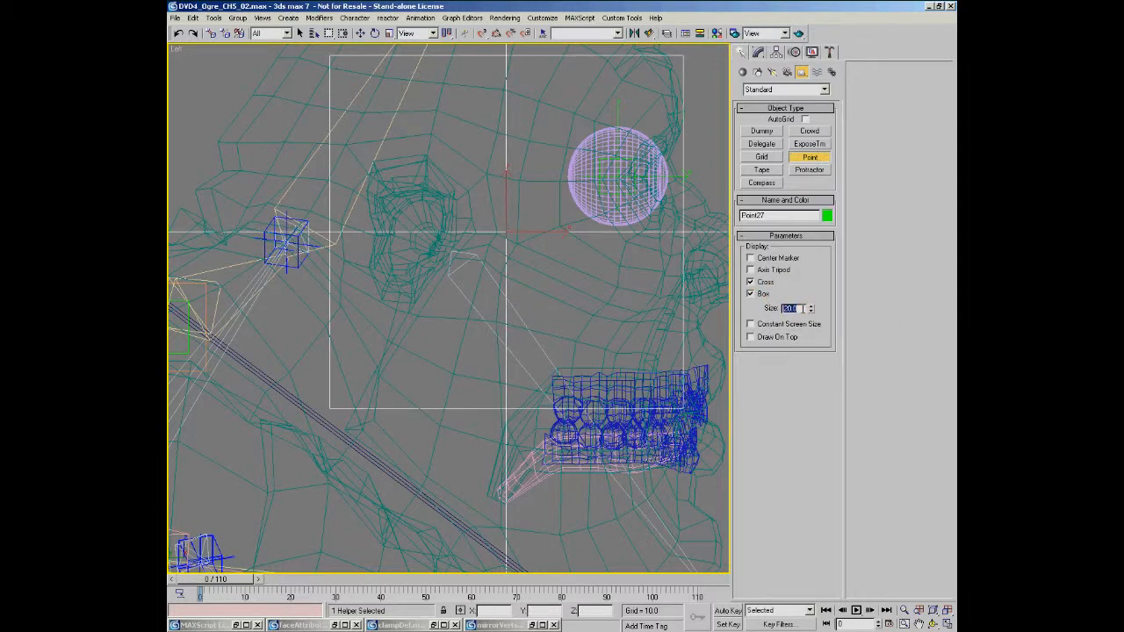
{"action": "type", "text": "1"}
{"action": "key", "text": "Return"}
{"action": "right_click", "coordinate": [524, 268]}
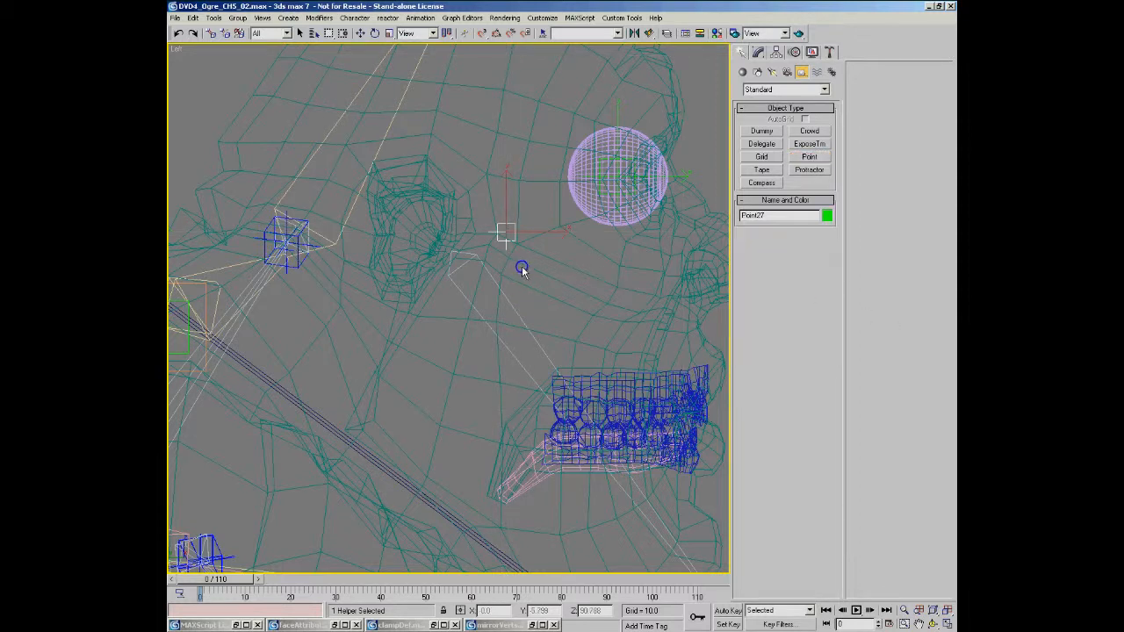
Align the point helper to the jaw bone's pivot point in X, Y and Z position and on all three orientation axes
{"action": "key", "text": "w"}
{"action": "left_click", "coordinate": [649, 33]}
{"action": "left_click", "coordinate": [525, 292]}
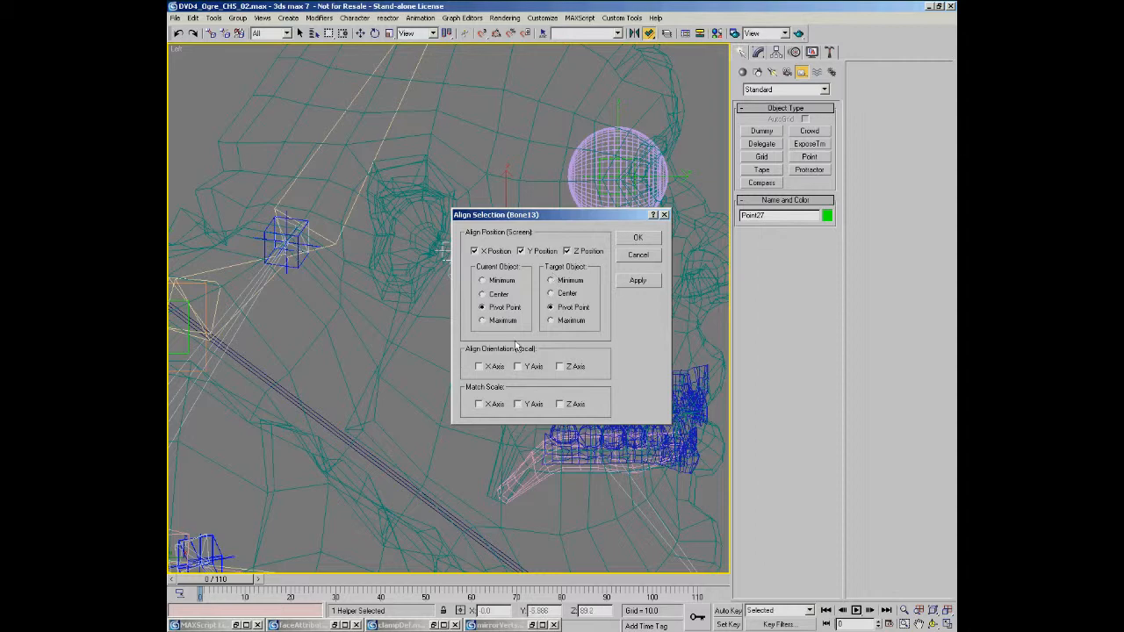
{"action": "left_click", "coordinate": [479, 366]}
{"action": "left_click", "coordinate": [517, 366]}
{"action": "left_click", "coordinate": [559, 366]}
{"action": "left_click", "coordinate": [638, 240]}
Link the jaw bone to the point helper at its upper end as its parent
{"action": "scroll", "coordinate": [436, 243], "scroll_direction": "up", "scroll_amount": 3}
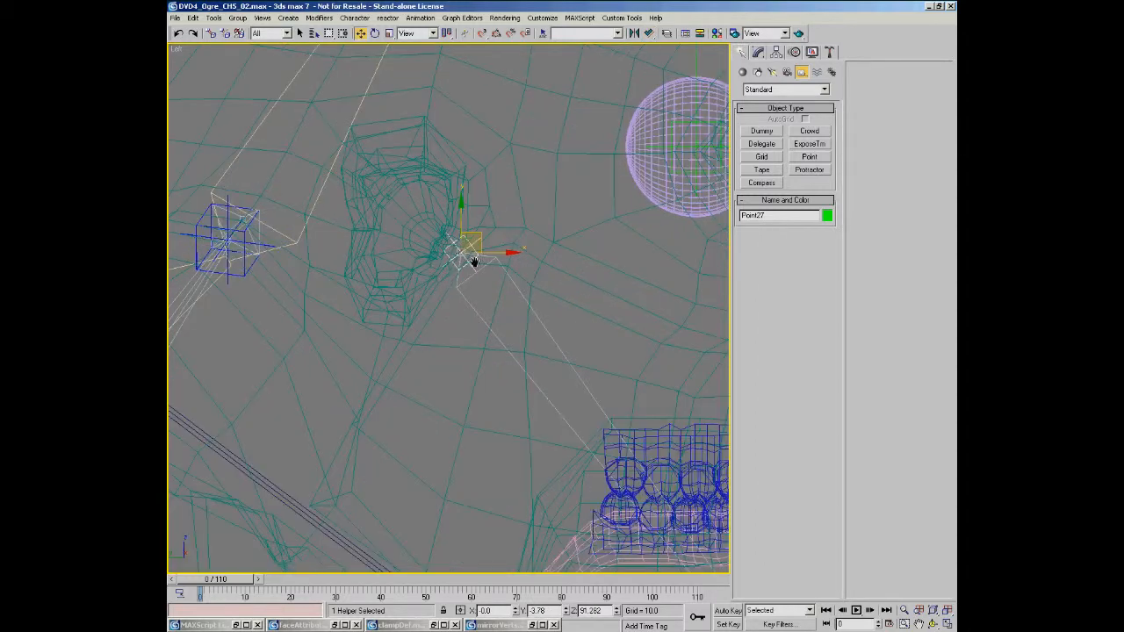
{"action": "scroll", "coordinate": [464, 301], "scroll_direction": "up", "scroll_amount": 2}
{"action": "left_click", "coordinate": [554, 331]}
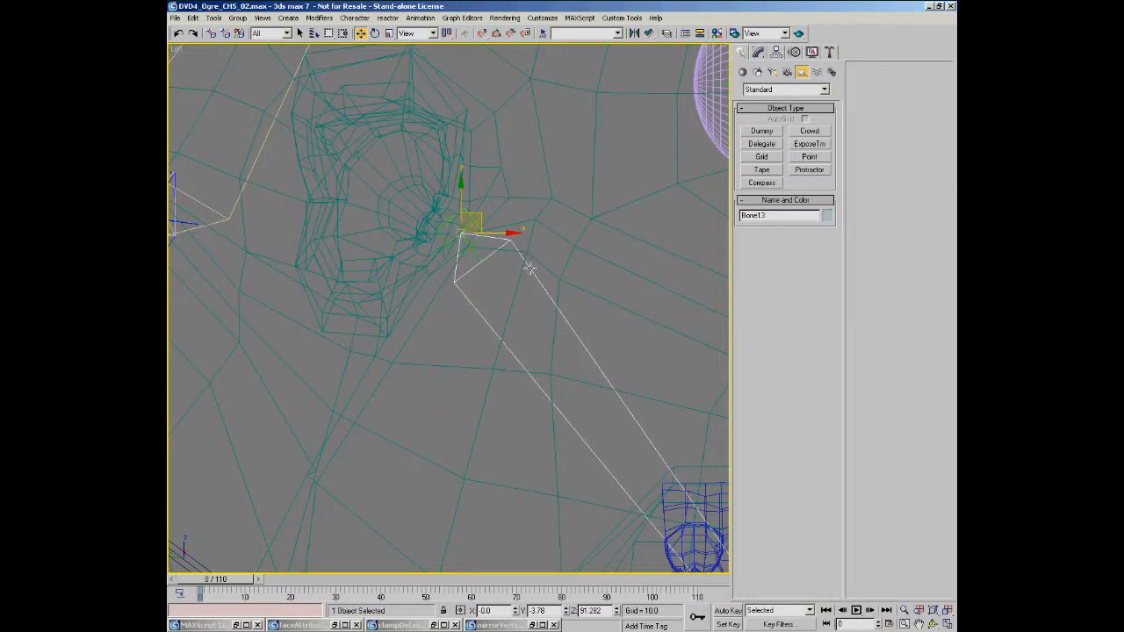
{"action": "right_click", "coordinate": [522, 353]}
{"action": "left_click", "coordinate": [572, 275]}
{"action": "left_click", "coordinate": [485, 221]}
{"action": "key", "text": "space"}
{"action": "scroll", "coordinate": [448, 248], "scroll_direction": "down", "scroll_amount": 6}
{"action": "key", "text": "space"}
{"action": "left_click", "coordinate": [439, 276]}
Check the jaw bone's Euler rotation values on the Z and X axes in its motion parameters
{"action": "left_click", "coordinate": [471, 298]}
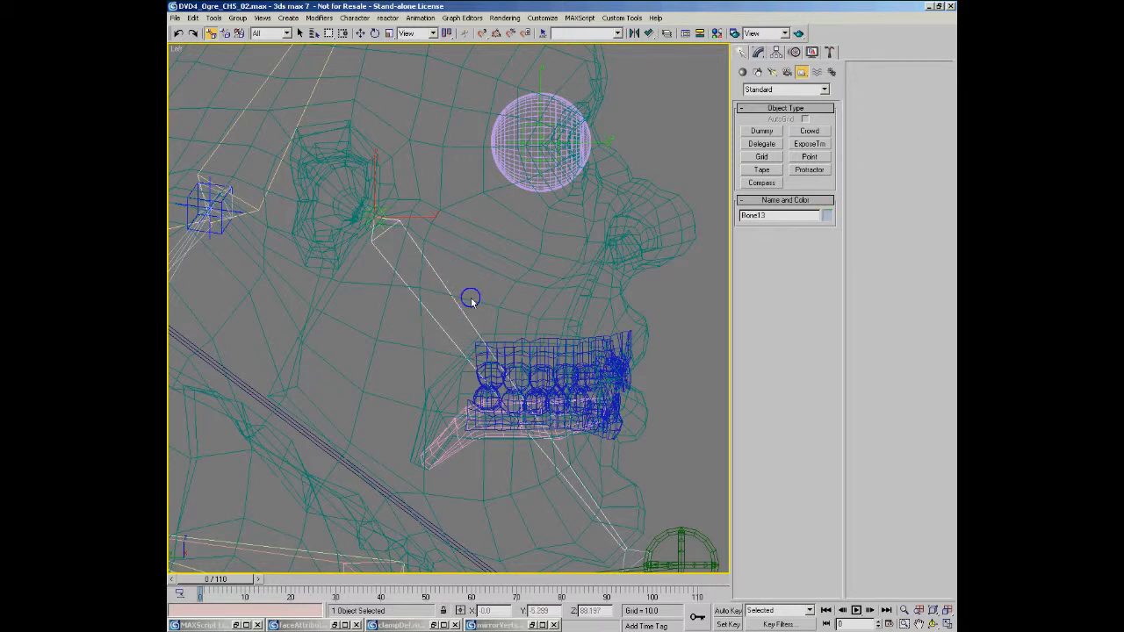
{"action": "right_click", "coordinate": [471, 298]}
{"action": "left_click", "coordinate": [503, 327]}
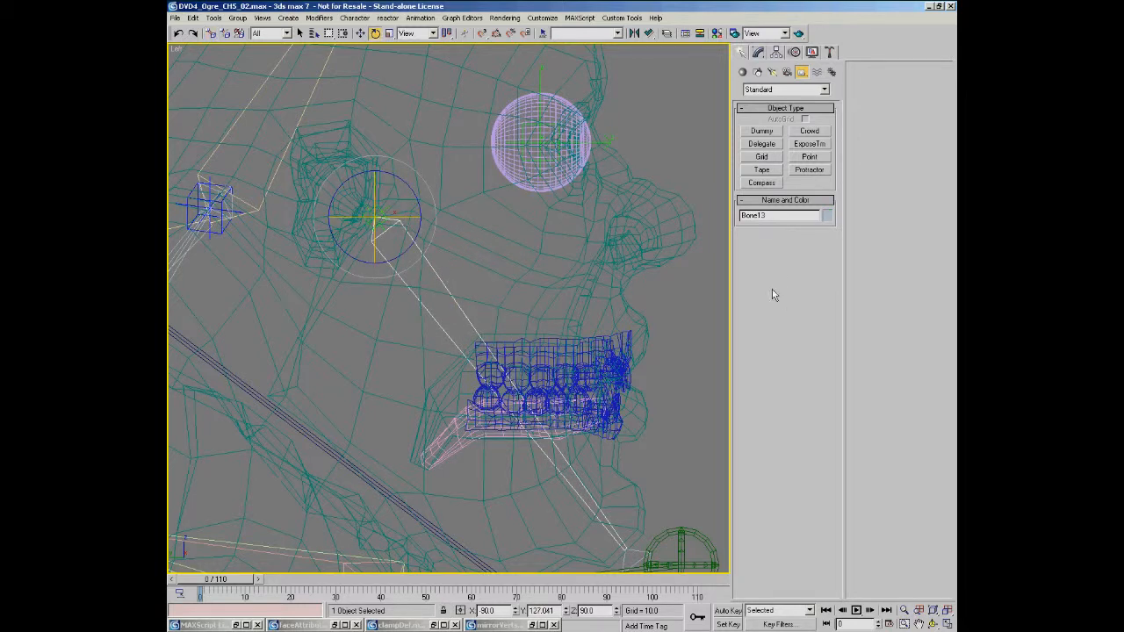
{"action": "left_click", "coordinate": [795, 54]}
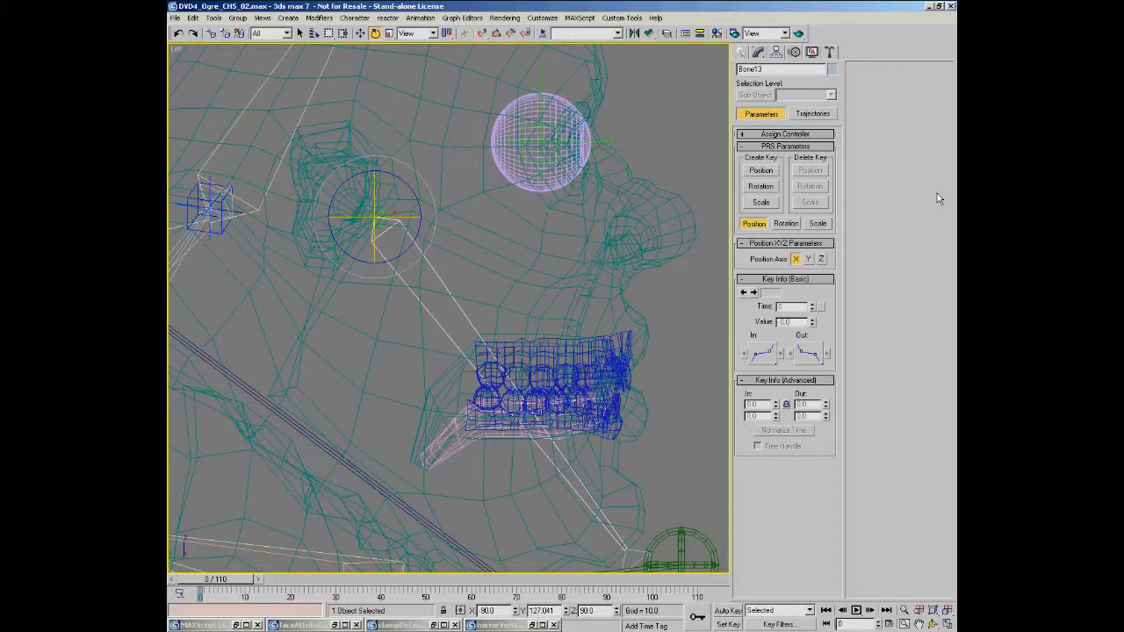
{"action": "left_click", "coordinate": [775, 224]}
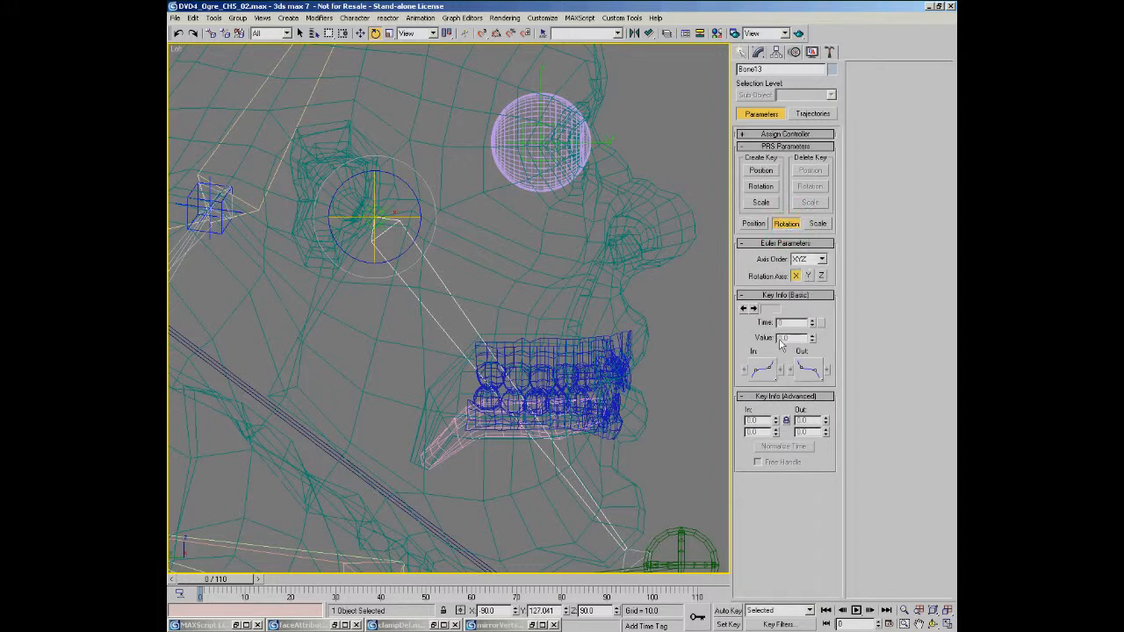
{"action": "left_click", "coordinate": [821, 274]}
{"action": "left_click", "coordinate": [796, 275]}
Set the reference coordinate system to Local for rotating the jaw bone
{"action": "middle_click_drag", "start_coordinate": [427, 316], "coordinate": [412, 261]}
{"action": "scroll", "coordinate": [381, 275], "scroll_direction": "down", "scroll_amount": 3}
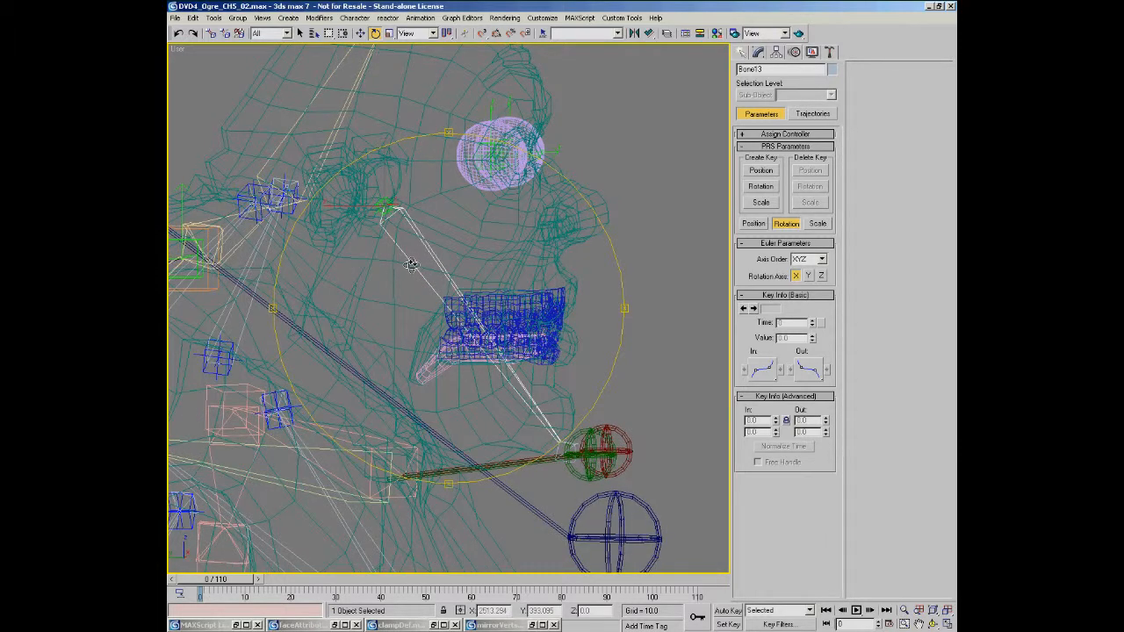
{"action": "left_click", "coordinate": [431, 33]}
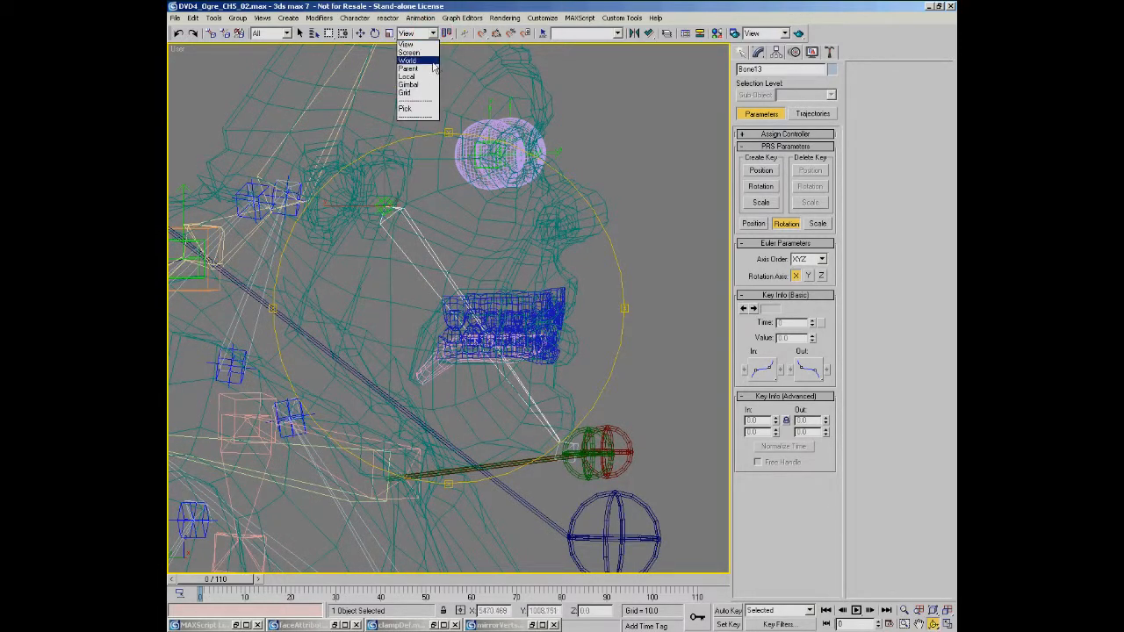
{"action": "left_click", "coordinate": [406, 76]}
{"action": "key", "text": "e"}
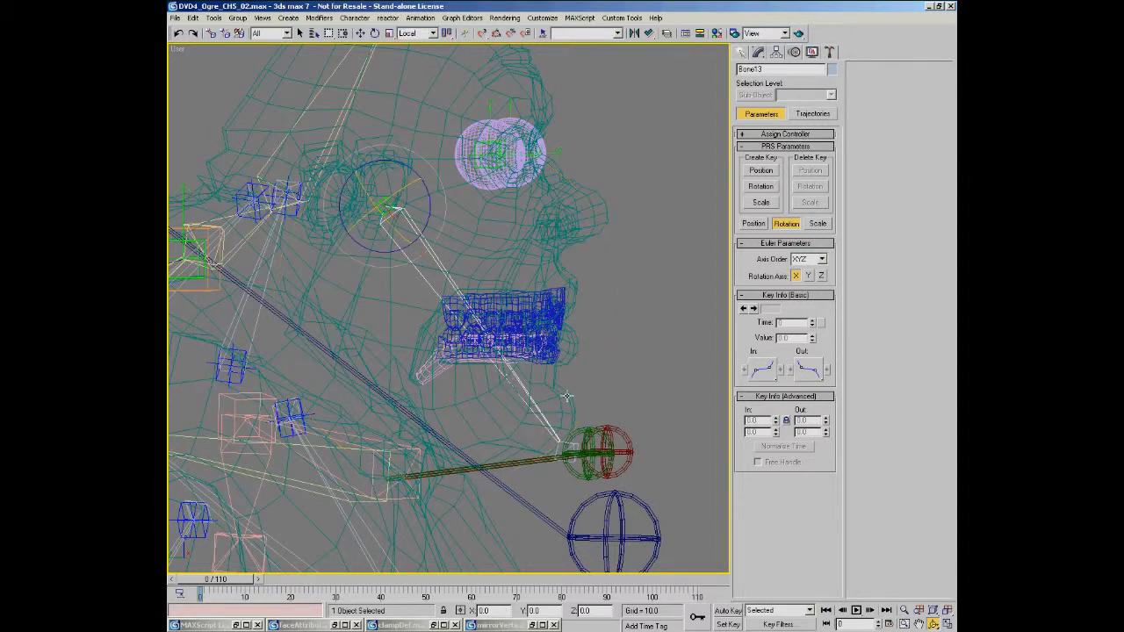
Examine the jaw area of the ogre's body mesh around the teeth and display it shaded
{"action": "left_click", "coordinate": [562, 393]}
{"action": "middle_click_drag", "start_coordinate": [562, 346], "coordinate": [567, 370], "text": "alt"}
{"action": "key", "text": "ctrl+r"}
{"action": "left_click_drag", "start_coordinate": [452, 334], "coordinate": [444, 341]}
{"action": "scroll", "coordinate": [460, 412], "scroll_direction": "up", "scroll_amount": 3}
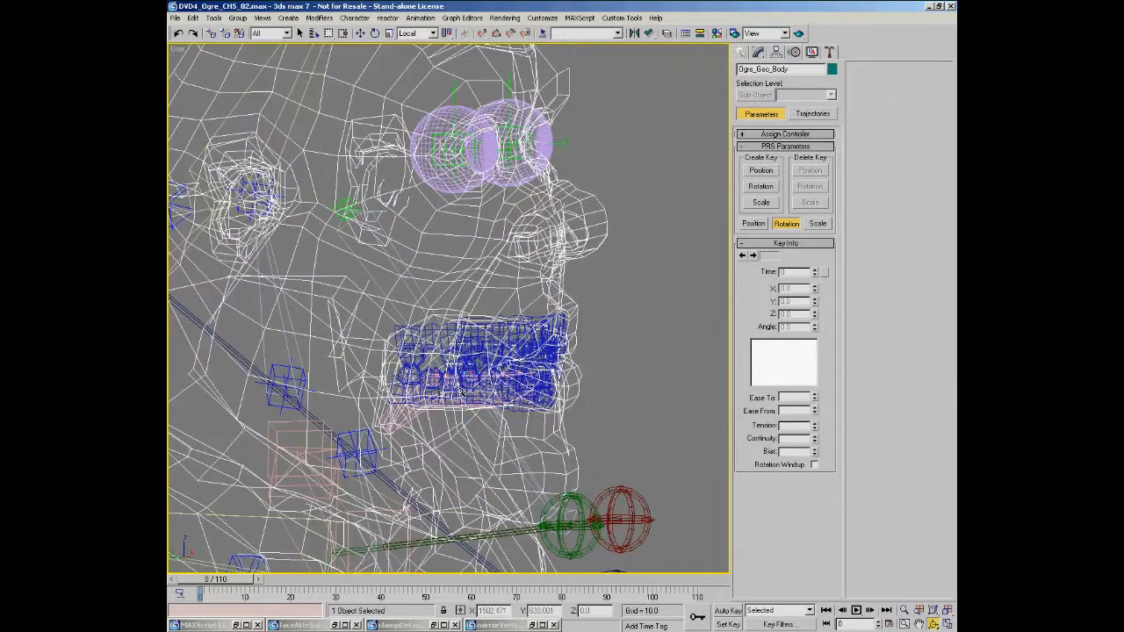
{"action": "middle_click_drag", "start_coordinate": [491, 395], "coordinate": [512, 383], "text": "alt"}
{"action": "middle_click_drag", "start_coordinate": [459, 281], "coordinate": [463, 281]}
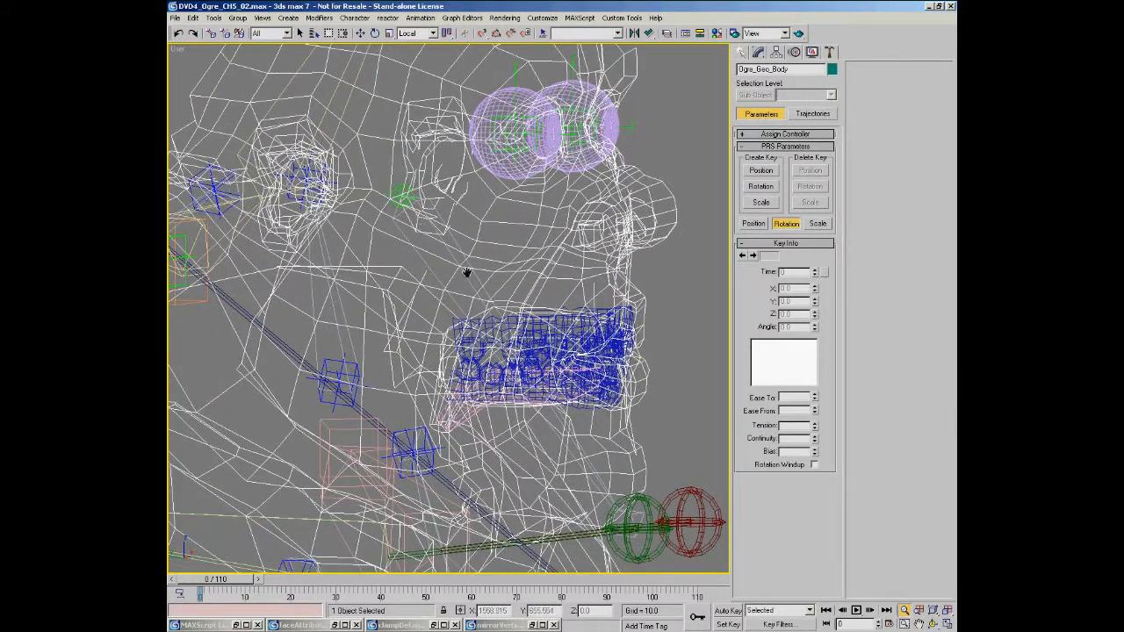
{"action": "key", "text": "F3"}
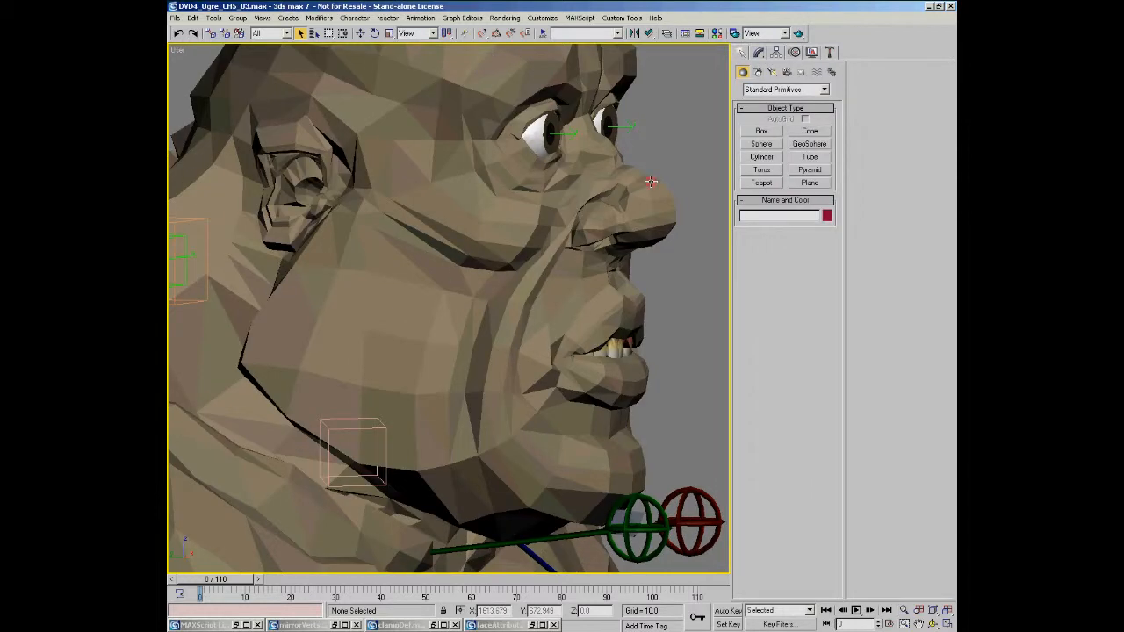
Select the ogre's body mesh, display it in wireframe and choose its Skin modifier for editing
{"action": "left_click", "coordinate": [648, 179]}
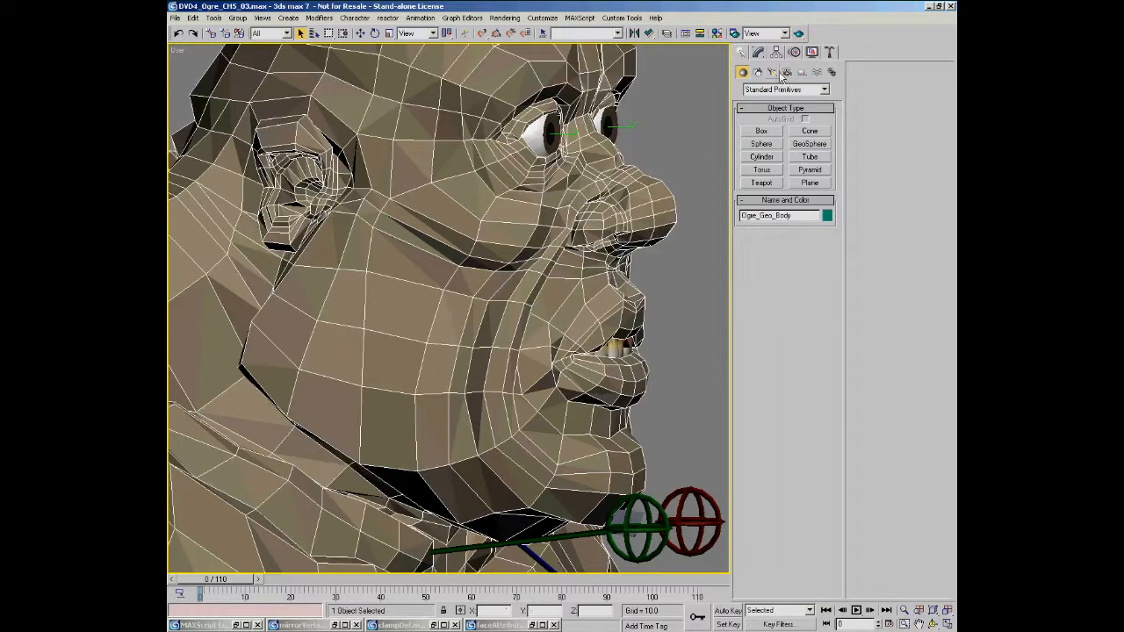
{"action": "left_click", "coordinate": [758, 52]}
{"action": "middle_click_drag", "start_coordinate": [564, 377], "coordinate": [545, 369], "text": "alt"}
{"action": "key", "text": "F3"}
{"action": "middle_click_drag", "start_coordinate": [450, 357], "coordinate": [474, 355], "text": "alt"}
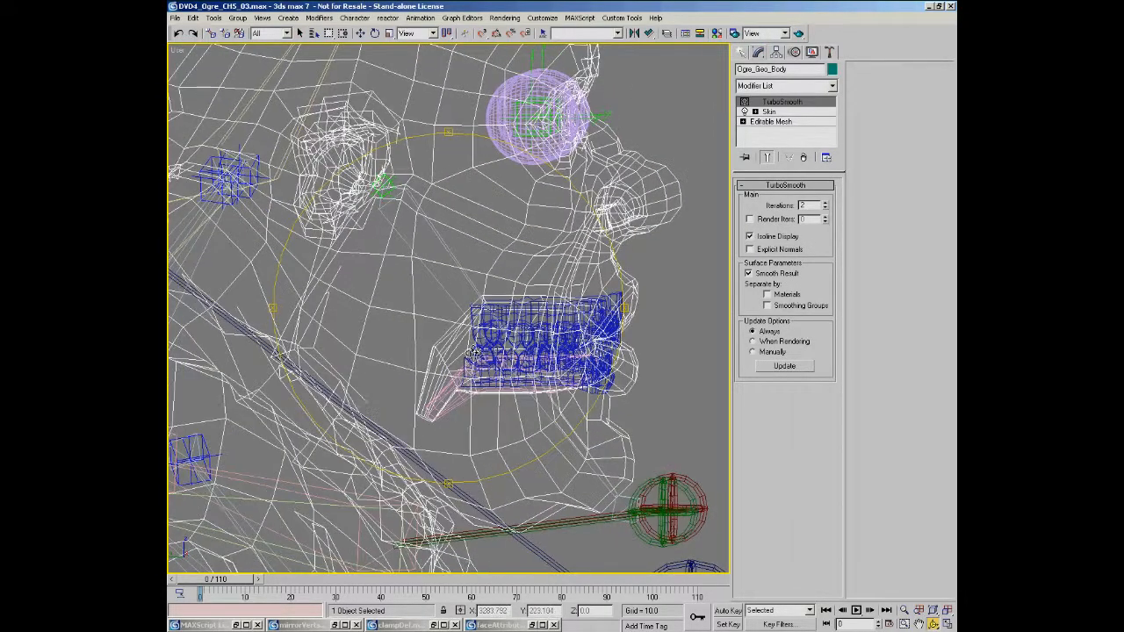
{"action": "left_click", "coordinate": [773, 113]}
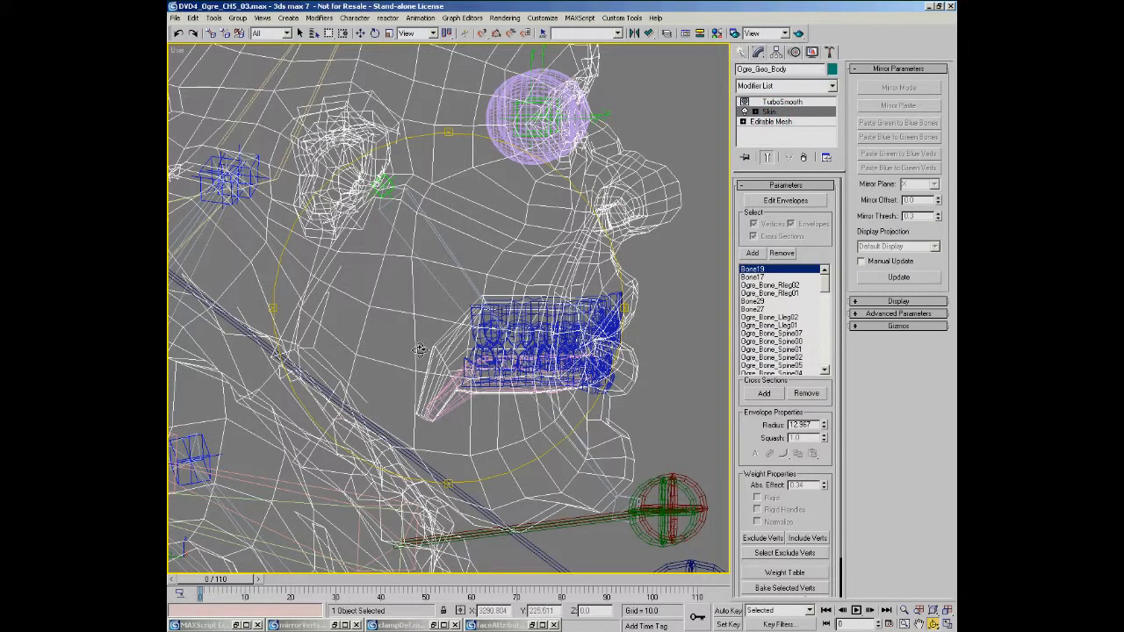
Add the jaw bone (Bone13) to the body mesh's Skin modifier
{"action": "right_click", "coordinate": [467, 354]}
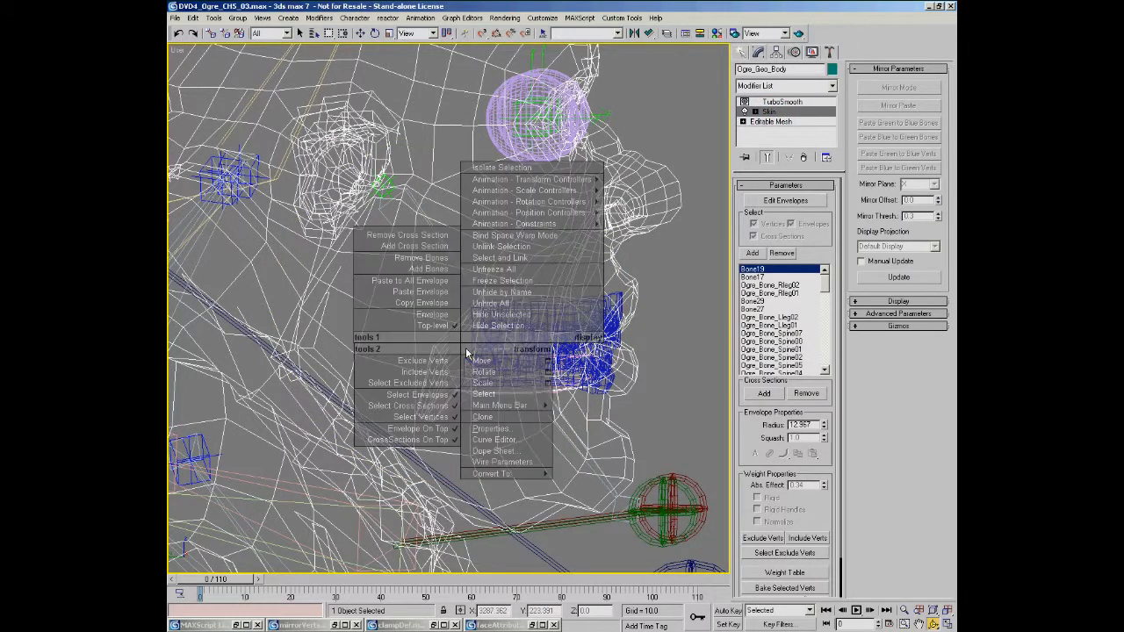
{"action": "left_click", "coordinate": [411, 273]}
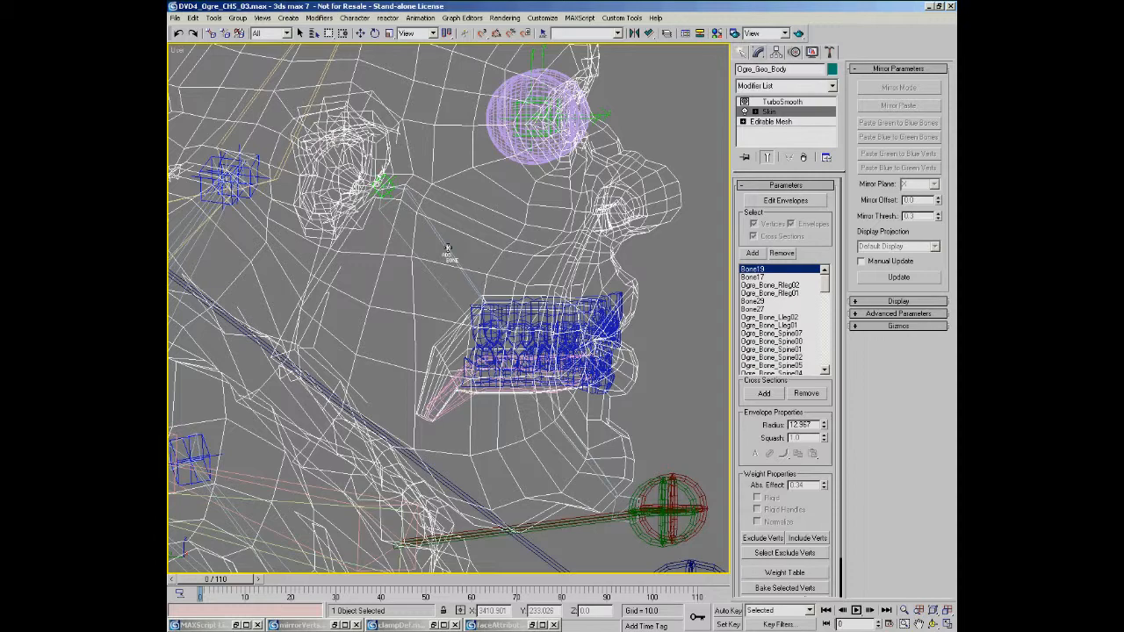
{"action": "left_click", "coordinate": [440, 239]}
Enable envelope editing for the Skin modifier and move the animation time to frame 10
{"action": "key", "text": "1"}
{"action": "middle_click_drag", "start_coordinate": [504, 286], "coordinate": [454, 283]}
{"action": "scroll", "coordinate": [443, 290], "scroll_direction": "up", "scroll_amount": 2}
{"action": "scroll", "coordinate": [456, 281], "scroll_direction": "down", "scroll_amount": 5}
{"action": "left_click_drag", "start_coordinate": [240, 580], "coordinate": [269, 584]}
{"action": "left_click_drag", "start_coordinate": [220, 580], "coordinate": [264, 583]}
{"action": "key", "text": "a"}
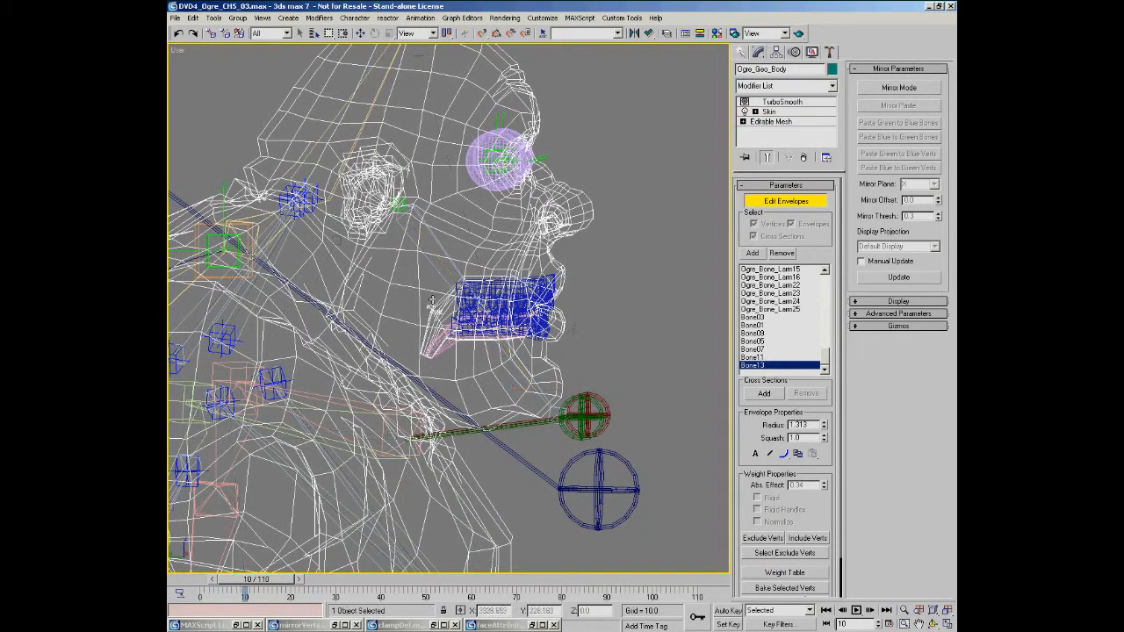
Leave envelope editing, turn on Auto Key and rotate the control above the head about 33.5 degrees to tilt the head back at frame 10
{"action": "middle_click_drag", "start_coordinate": [416, 293], "coordinate": [437, 321]}
{"action": "scroll", "coordinate": [448, 318], "scroll_direction": "down", "scroll_amount": 3}
{"action": "key", "text": "ctrl+b"}
{"action": "left_click", "coordinate": [478, 73]}
{"action": "middle_click_drag", "start_coordinate": [552, 223], "coordinate": [558, 273]}
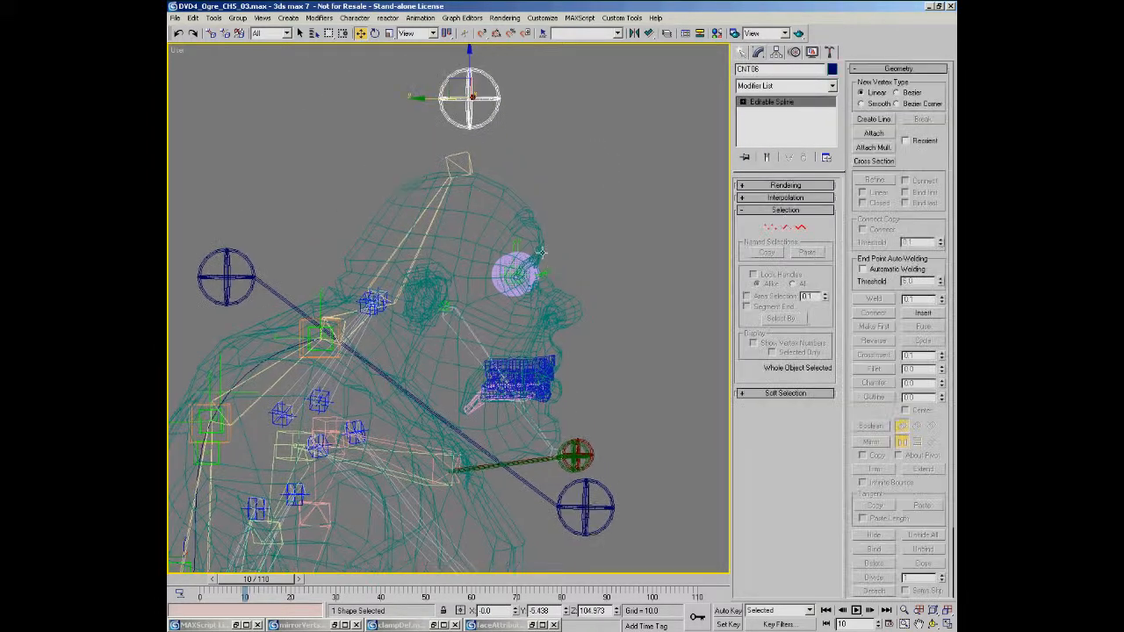
{"action": "key", "text": "n"}
{"action": "right_click", "coordinate": [548, 245]}
{"action": "left_click", "coordinate": [565, 274]}
{"action": "left_click_drag", "start_coordinate": [510, 120], "coordinate": [520, 74]}
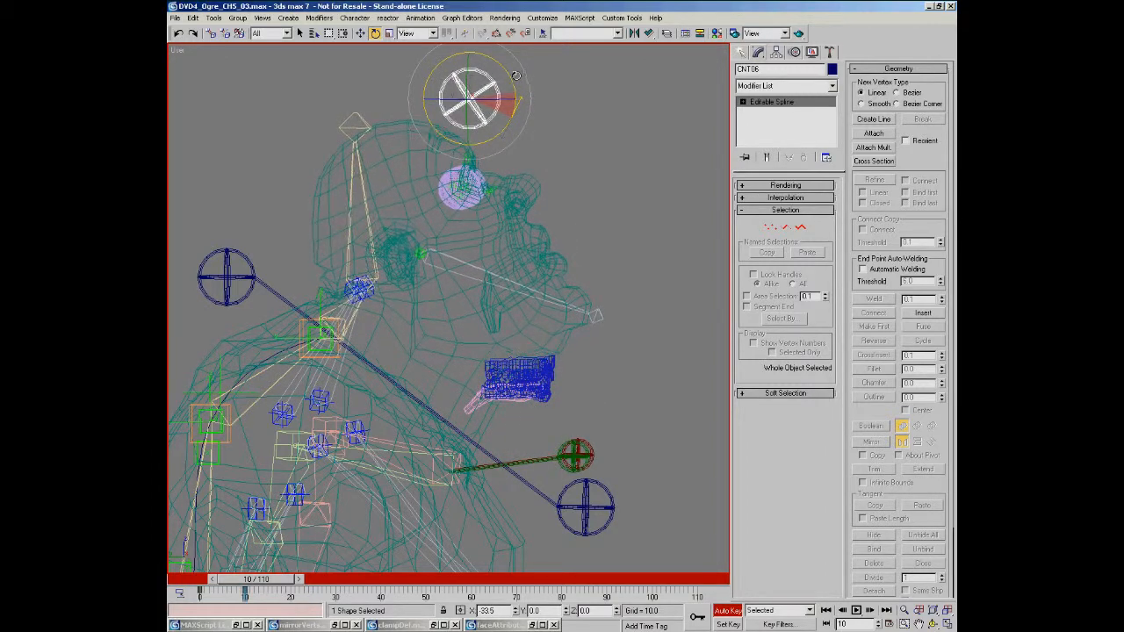
Rotate the jaw bone about 17 degrees downward at frame 10 to open the mouth, and return to frame 0
{"action": "left_click", "coordinate": [457, 260]}
{"action": "left_click_drag", "start_coordinate": [463, 253], "coordinate": [399, 501]}
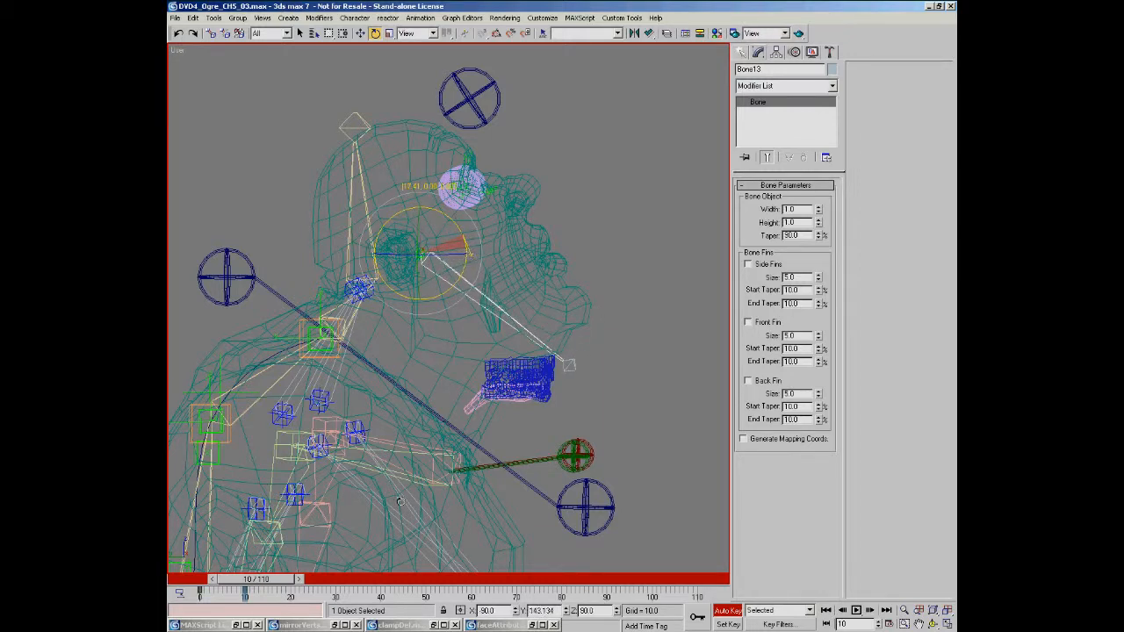
{"action": "left_click_drag", "start_coordinate": [286, 582], "coordinate": [208, 580]}
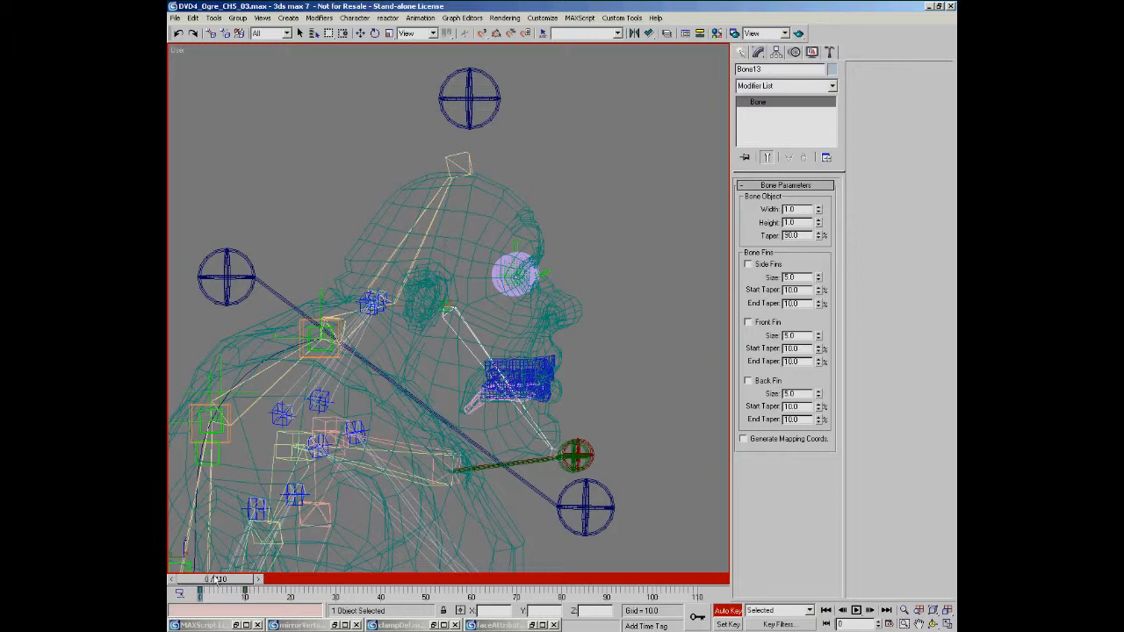
Turn off Auto Key, resume Skin envelope editing on the body mesh and select the head bone's envelope (Ogre_Bone_Spine05)
{"action": "key", "text": "e"}
{"action": "scroll", "coordinate": [501, 400], "scroll_direction": "up", "scroll_amount": 2}
{"action": "left_click", "coordinate": [498, 265]}
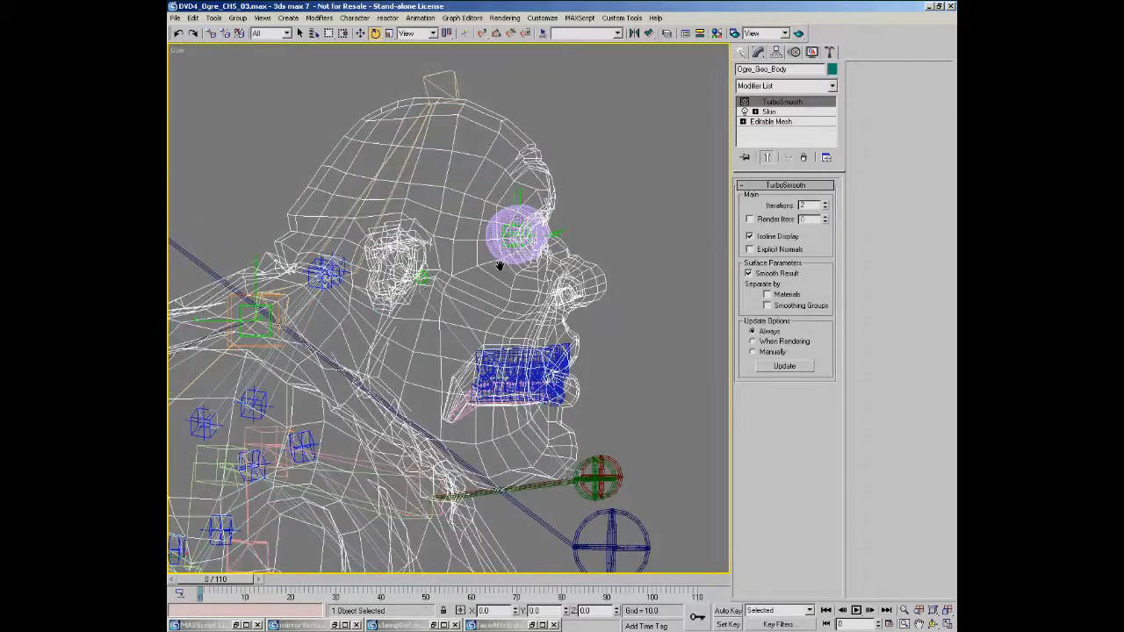
{"action": "left_click", "coordinate": [768, 111]}
{"action": "key", "text": "1"}
{"action": "scroll", "coordinate": [478, 347], "scroll_direction": "up", "scroll_amount": 2}
{"action": "left_click", "coordinate": [463, 338]}
{"action": "left_click", "coordinate": [508, 355]}
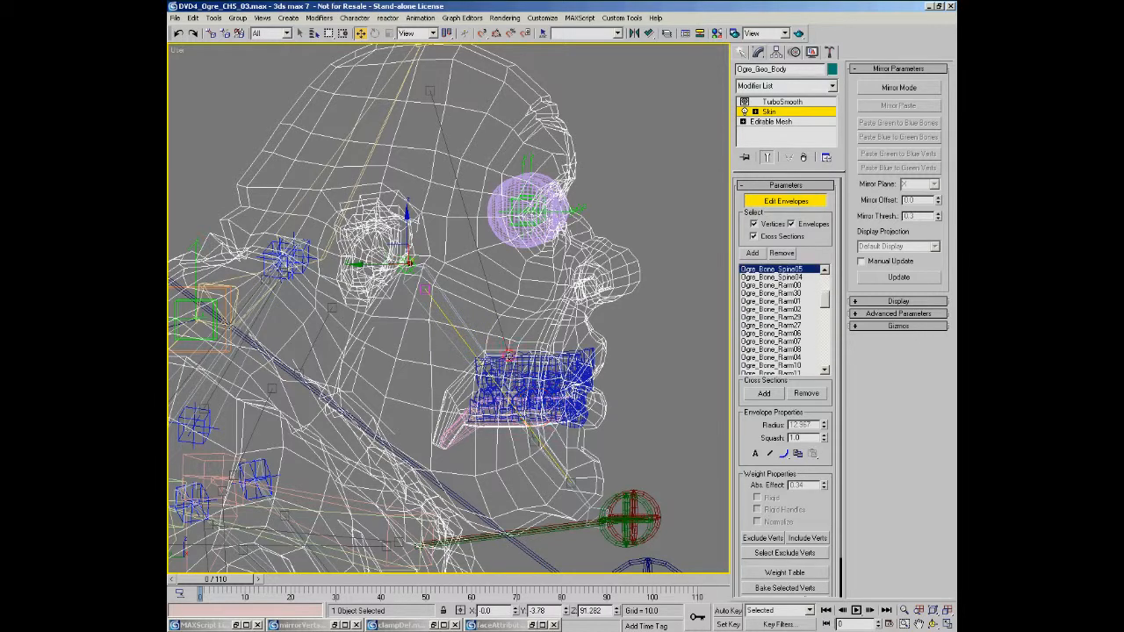
Switch to the Left view framed on the head and select the jaw bone's envelope (Bone13)
{"action": "key", "text": "l"}
{"action": "key", "text": "alt+z"}
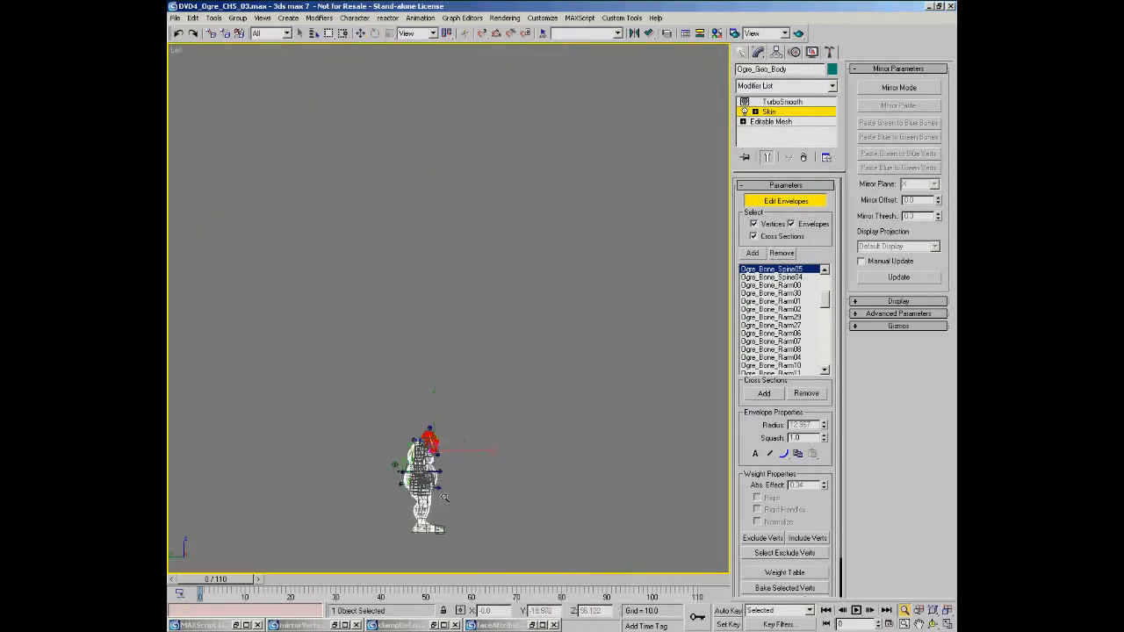
{"action": "left_click_drag", "start_coordinate": [433, 459], "coordinate": [384, 276]}
{"action": "middle_click_drag", "start_coordinate": [385, 285], "coordinate": [490, 354]}
{"action": "scroll", "coordinate": [494, 354], "scroll_direction": "up", "scroll_amount": 5}
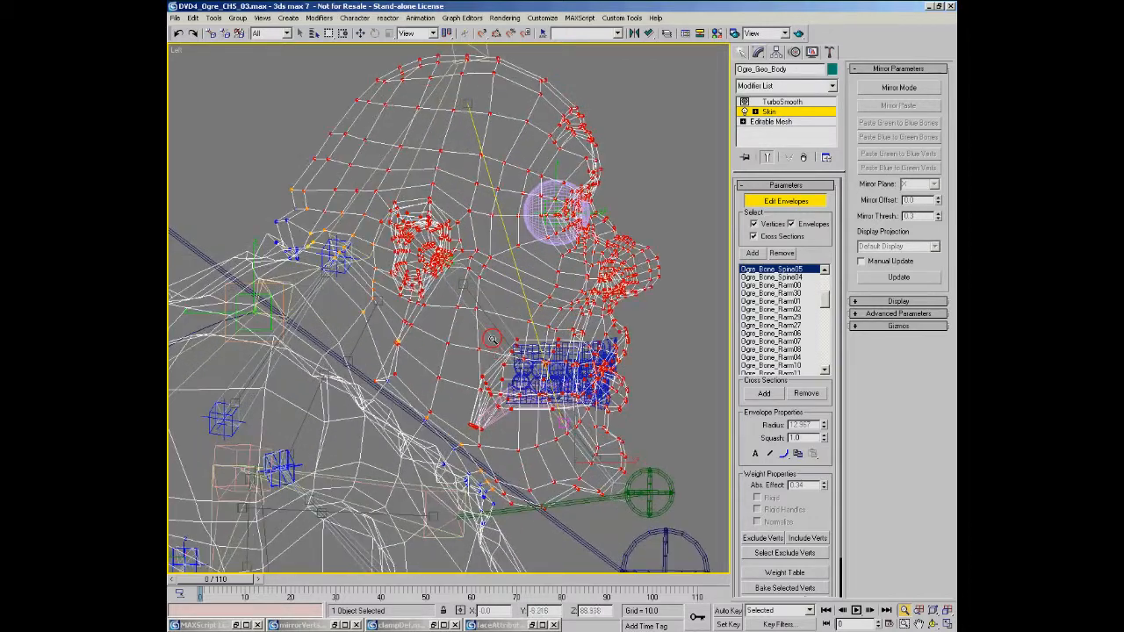
{"action": "scroll", "coordinate": [498, 330], "scroll_direction": "up", "scroll_amount": 1}
{"action": "key", "text": "w"}
{"action": "left_click", "coordinate": [498, 331]}
{"action": "middle_click_drag", "start_coordinate": [510, 367], "coordinate": [495, 327]}
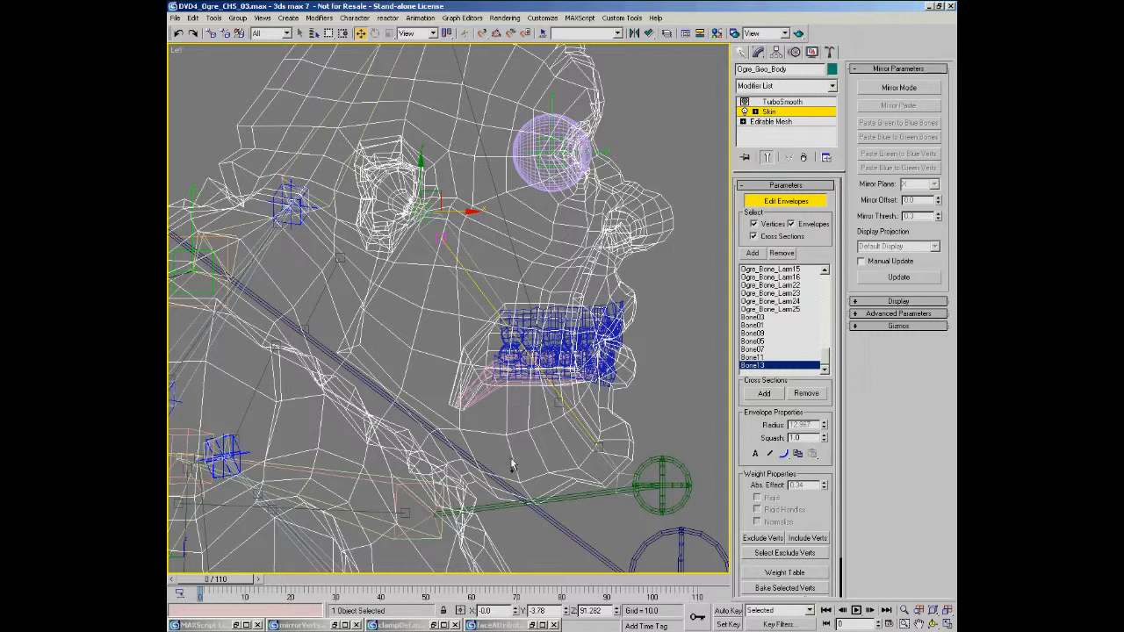
Lasso the lower jaw vertices in the shaded view and set their Abs. Effect for the jaw bone to 1.0
{"action": "key", "text": "F3"}
{"action": "middle_click_drag", "start_coordinate": [518, 444], "coordinate": [535, 399]}
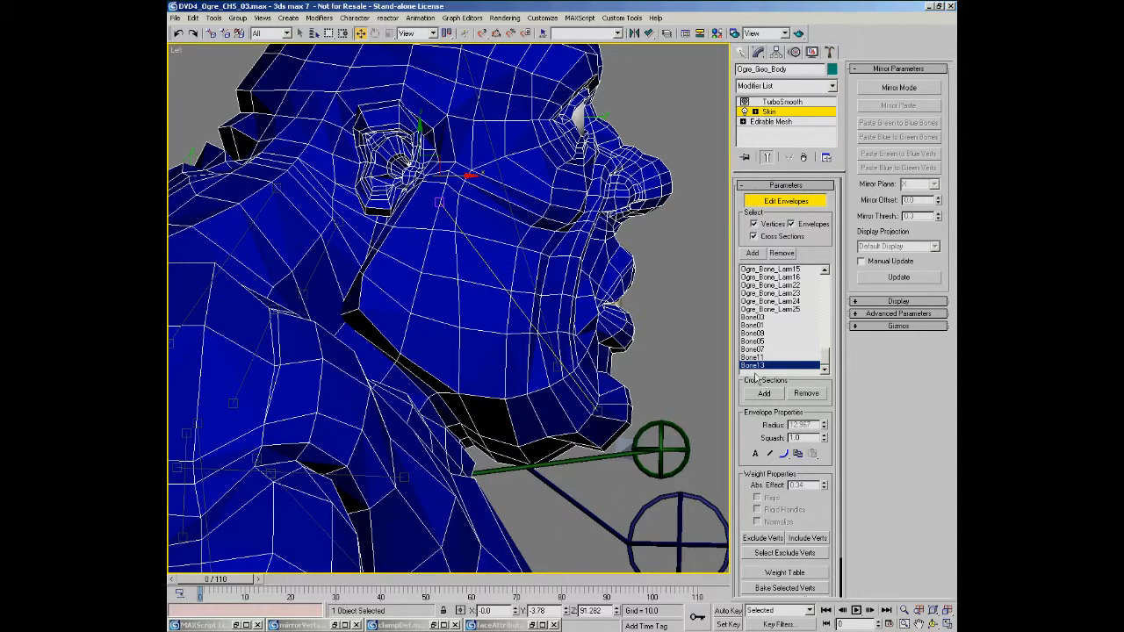
{"action": "right_click", "coordinate": [611, 363]}
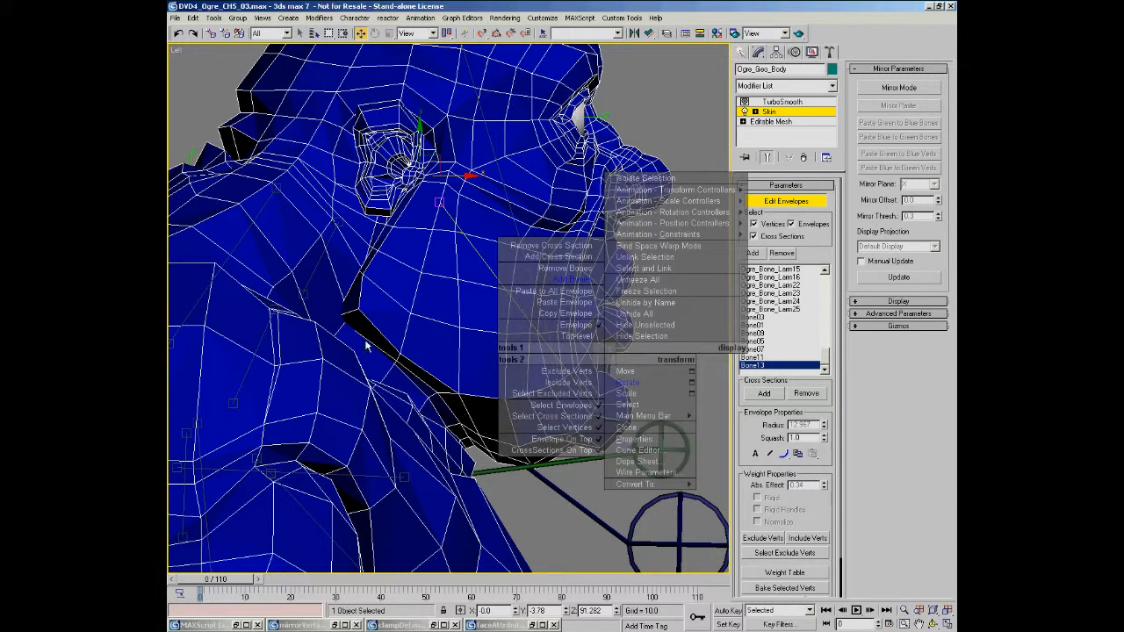
{"action": "left_click", "coordinate": [369, 392]}
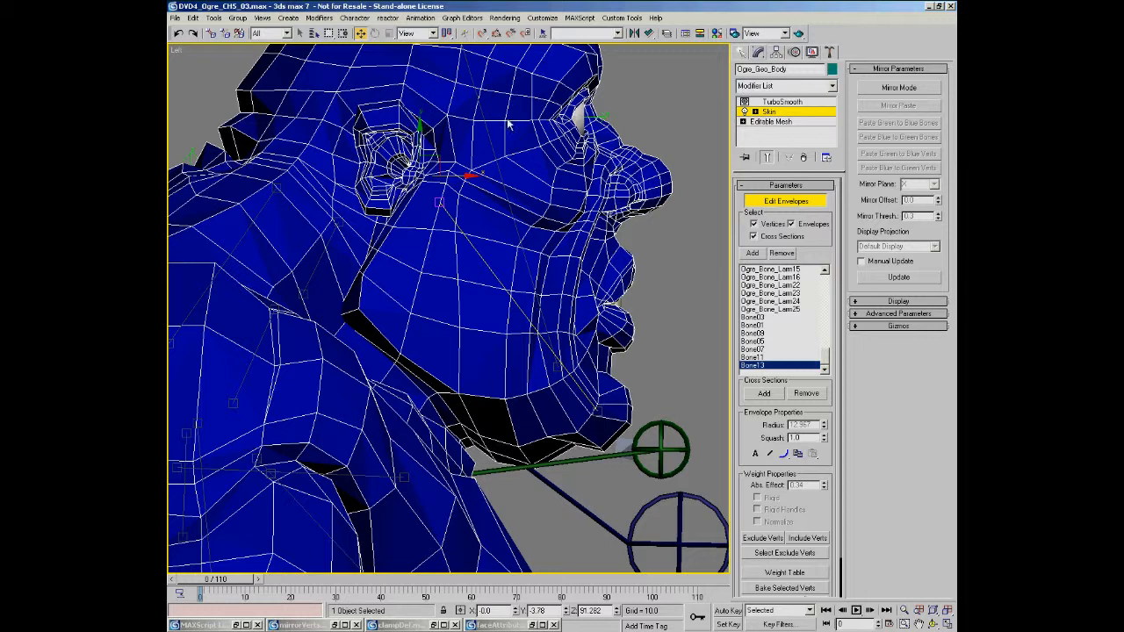
{"action": "left_click_drag", "start_coordinate": [329, 37], "coordinate": [332, 93]}
{"action": "left_click_drag", "start_coordinate": [594, 492], "coordinate": [661, 430]}
{"action": "double_click", "coordinate": [806, 486]}
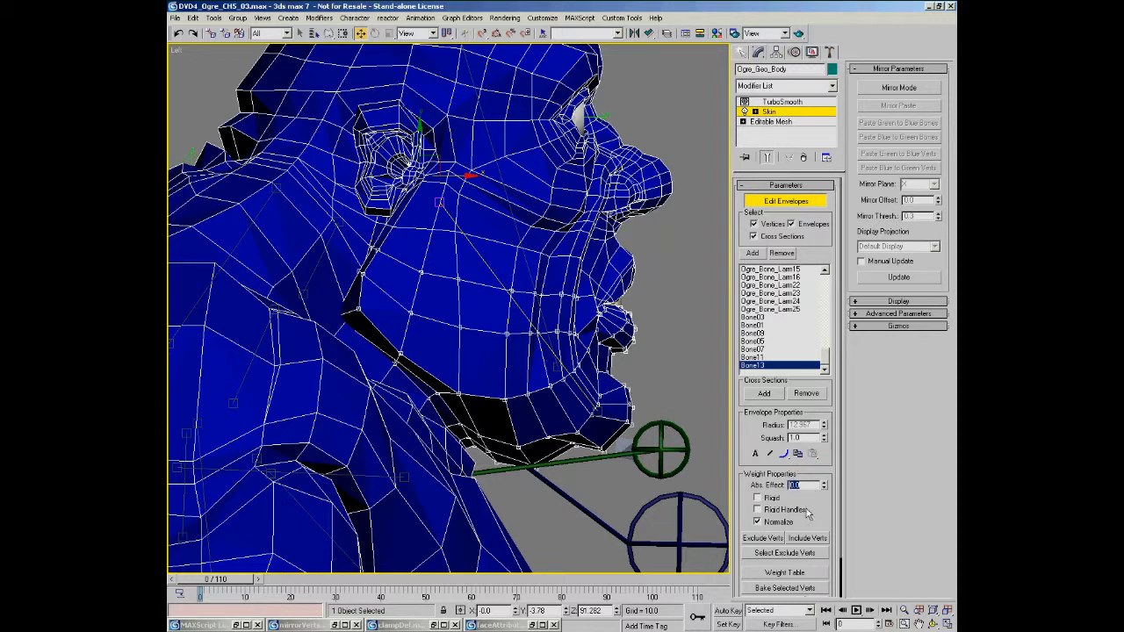
Scrub to frame 10 and examine the jaw's deformation and weighting in wireframe and shaded display
{"action": "mouse_move", "coordinate": [506, 351]}
{"action": "middle_mouse_down"}
{"action": "mouse_move", "coordinate": [511, 323]}
{"action": "mouse_move", "coordinate": [498, 334]}
{"action": "middle_mouse_up"}
{"action": "mouse_move", "coordinate": [248, 586]}
{"action": "left_mouse_down"}
{"action": "mouse_move", "coordinate": [267, 586]}
{"action": "mouse_move", "coordinate": [252, 581]}
{"action": "left_mouse_up"}
{"action": "key", "text": "F3"}
{"action": "key", "text": "w"}
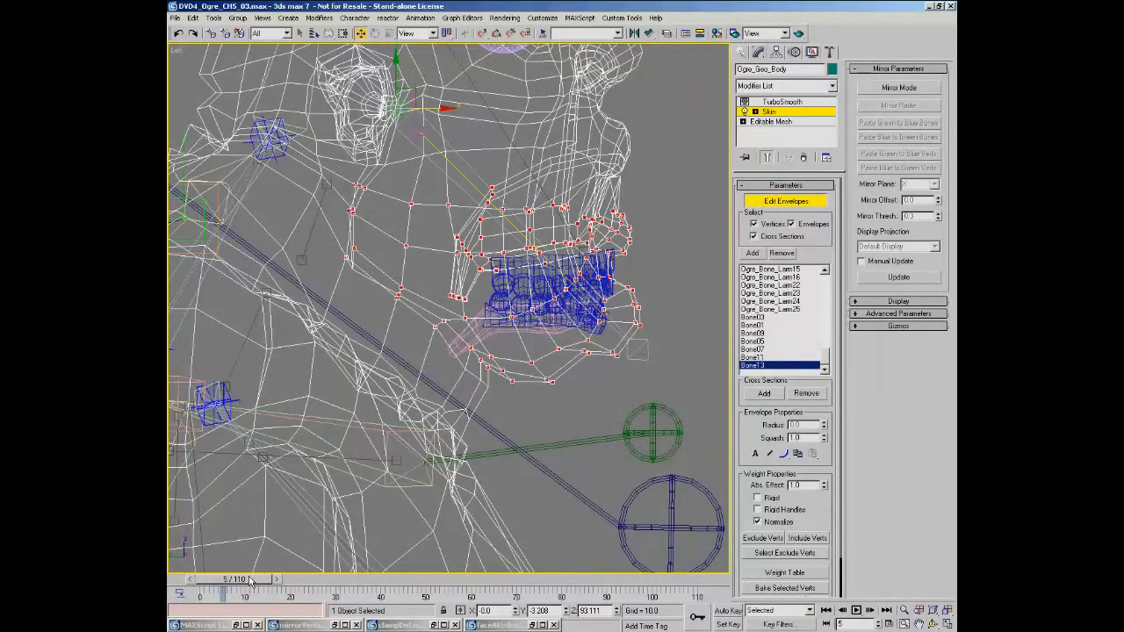
{"action": "key", "text": "F3"}
{"action": "left_click_drag", "start_coordinate": [239, 586], "coordinate": [264, 585]}
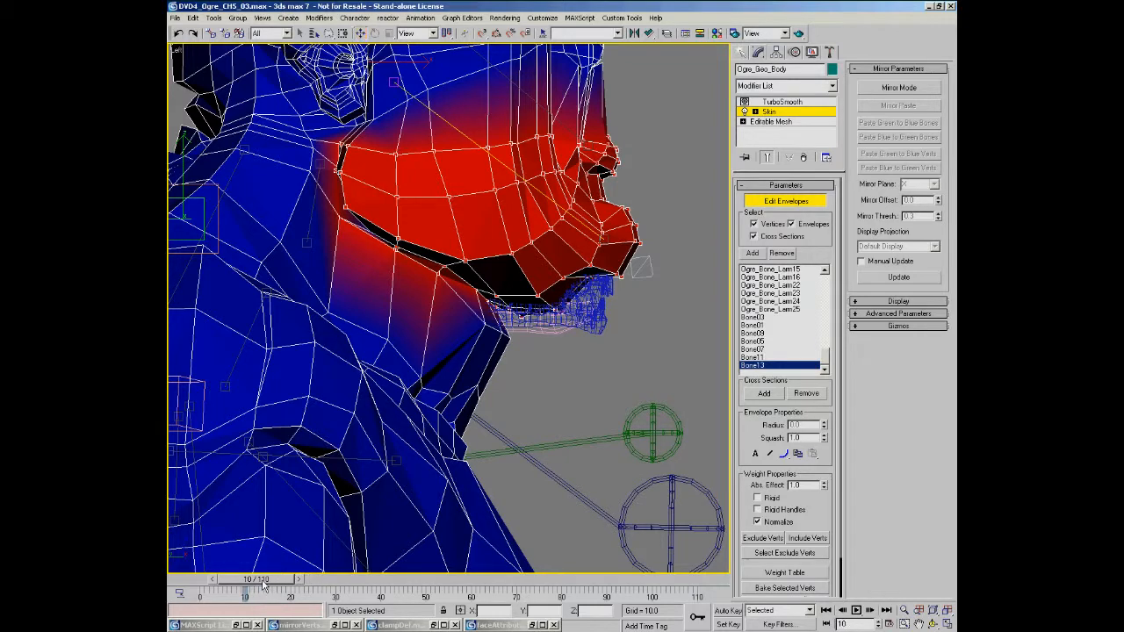
{"action": "middle_click_drag", "start_coordinate": [578, 328], "coordinate": [589, 384]}
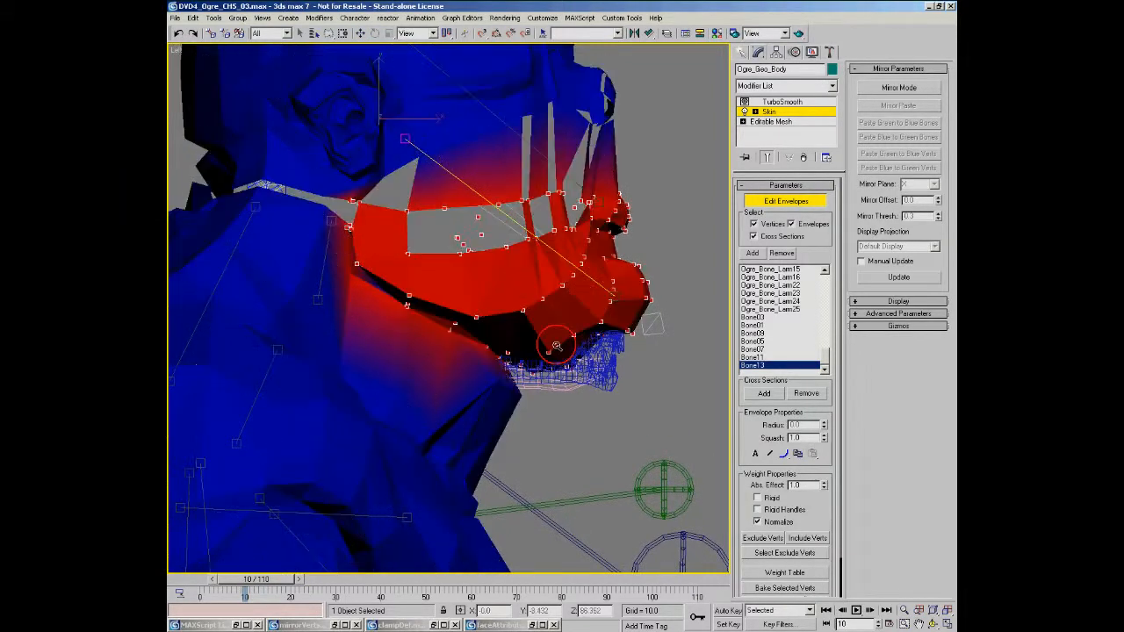
{"action": "scroll", "coordinate": [553, 344], "scroll_direction": "up", "scroll_amount": 1}
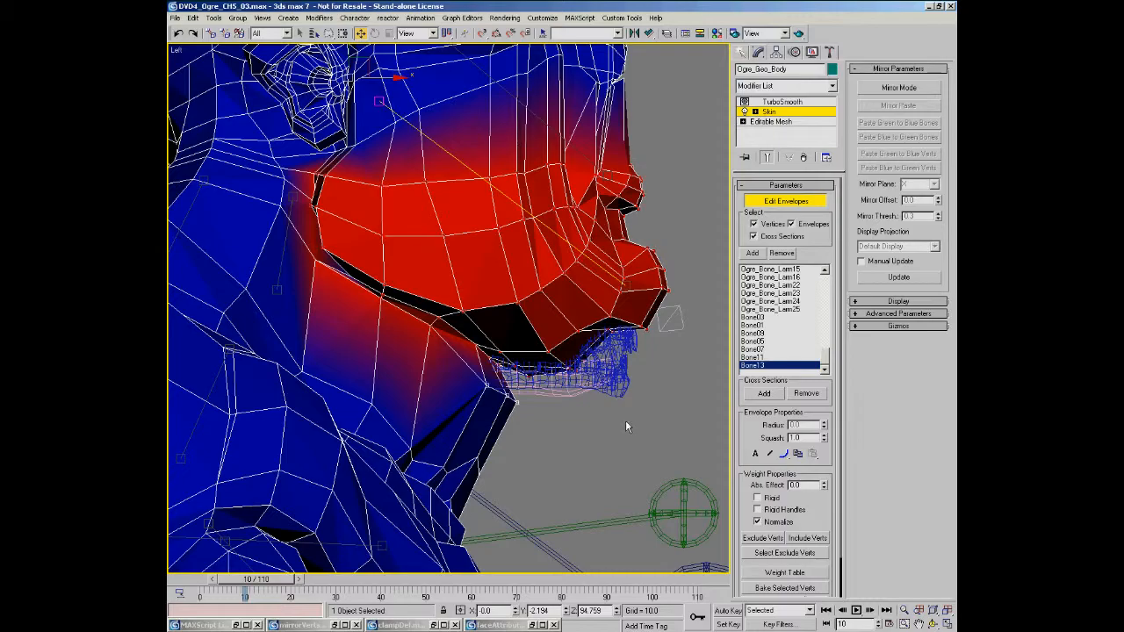